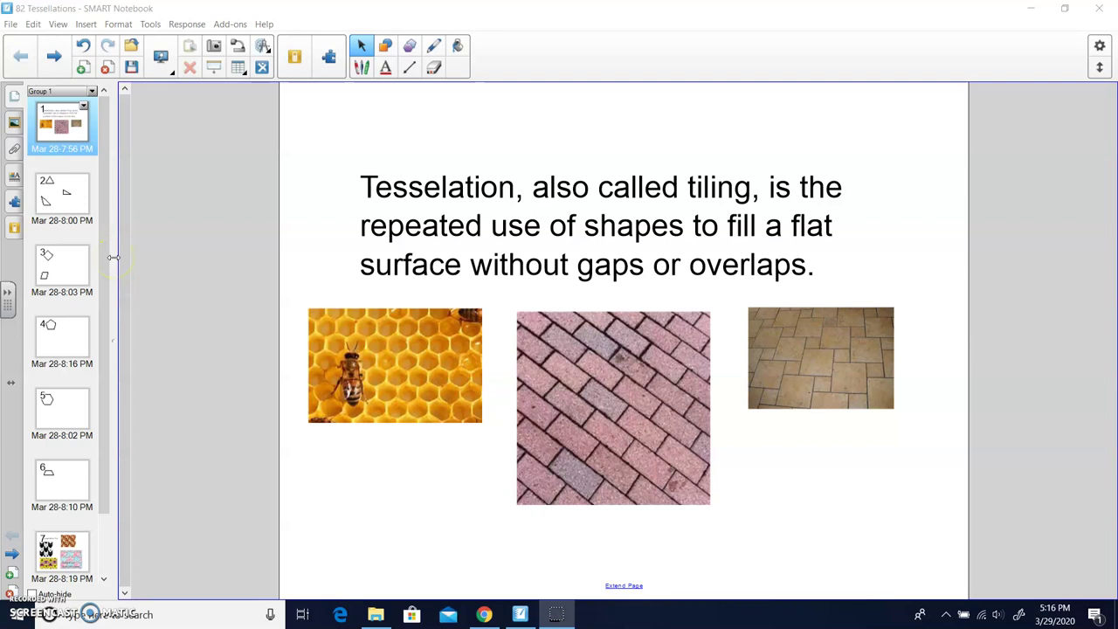
- Open page 2 and line up three copies of the equilateral triangle in a row
{"action": "left_click", "coordinate": [57, 207]}
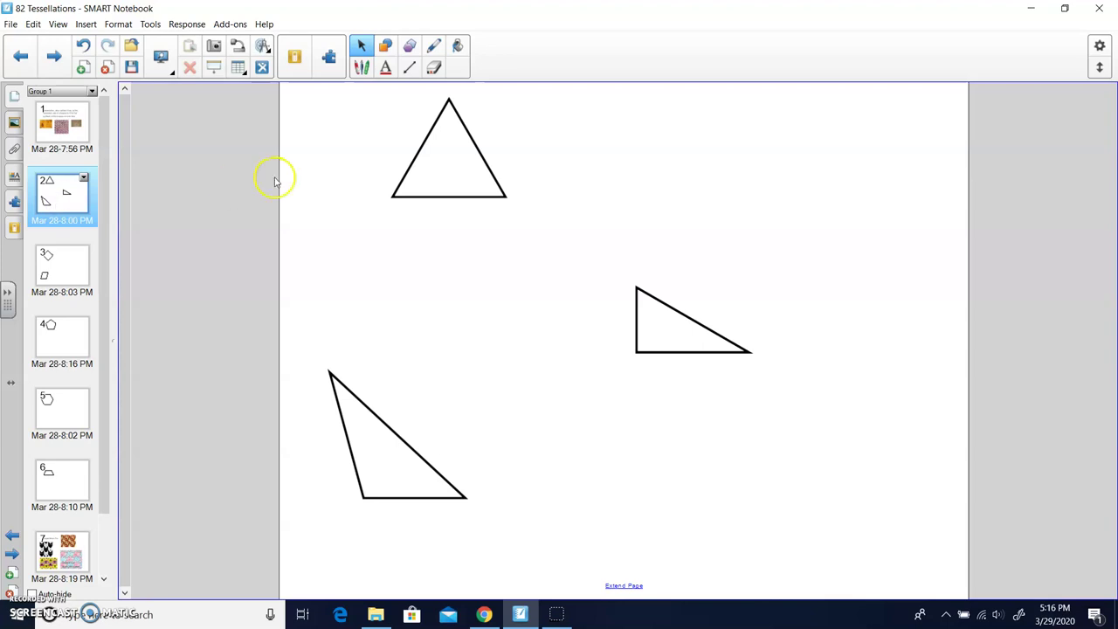
{"action": "left_click_drag", "start_coordinate": [431, 126], "coordinate": [554, 131]}
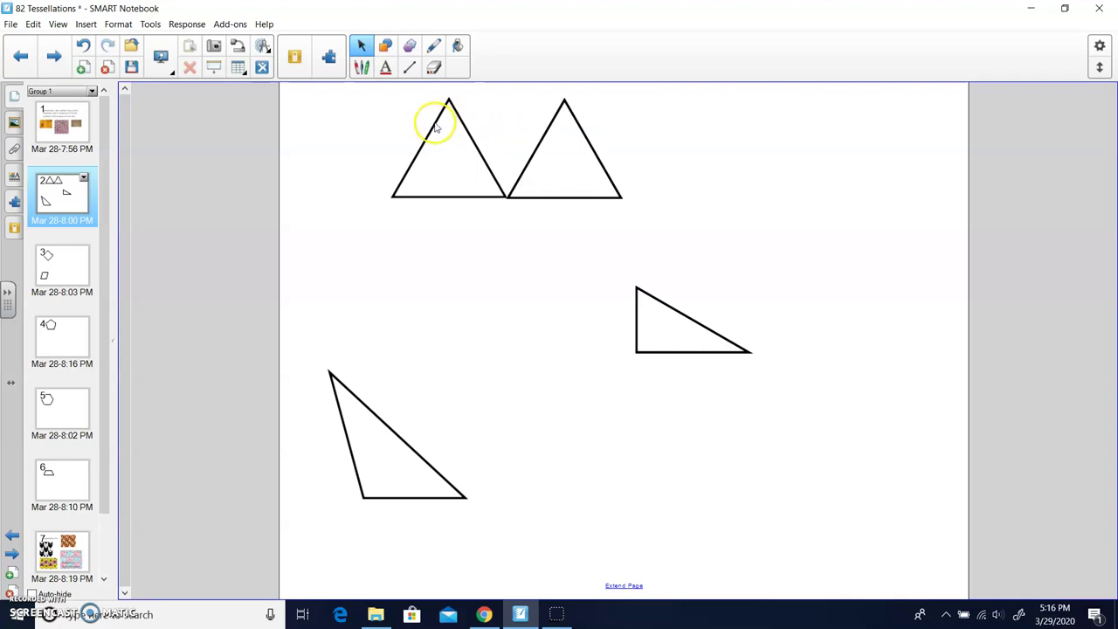
{"action": "left_click_drag", "start_coordinate": [437, 122], "coordinate": [682, 125]}
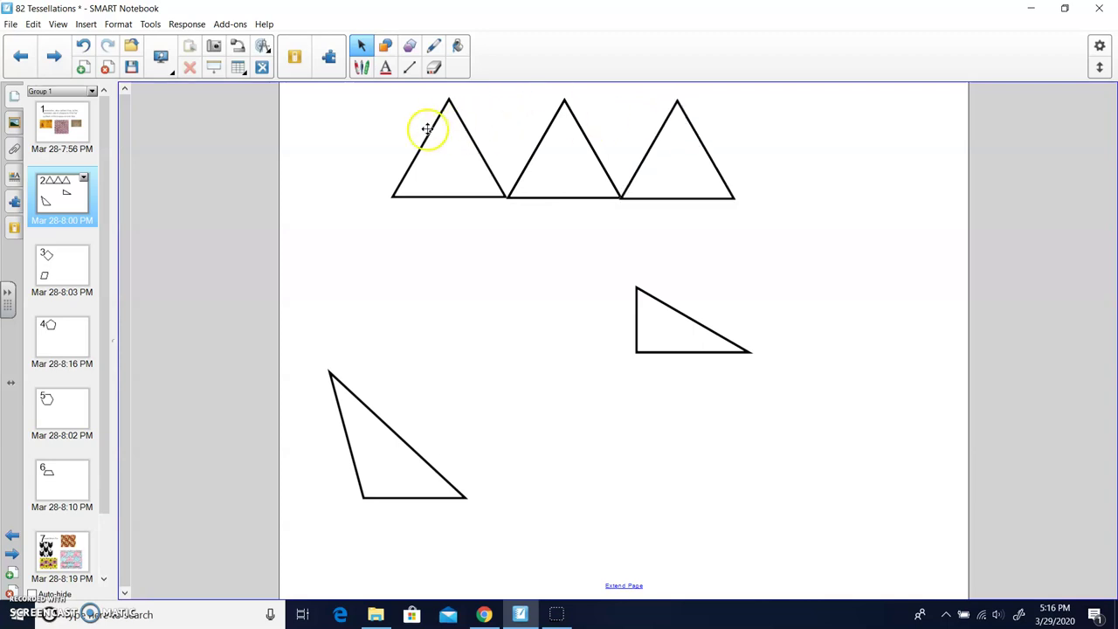
- Turn a triangle copy upside down and fit it between the first two
{"action": "left_click_drag", "start_coordinate": [428, 130], "coordinate": [482, 248]}
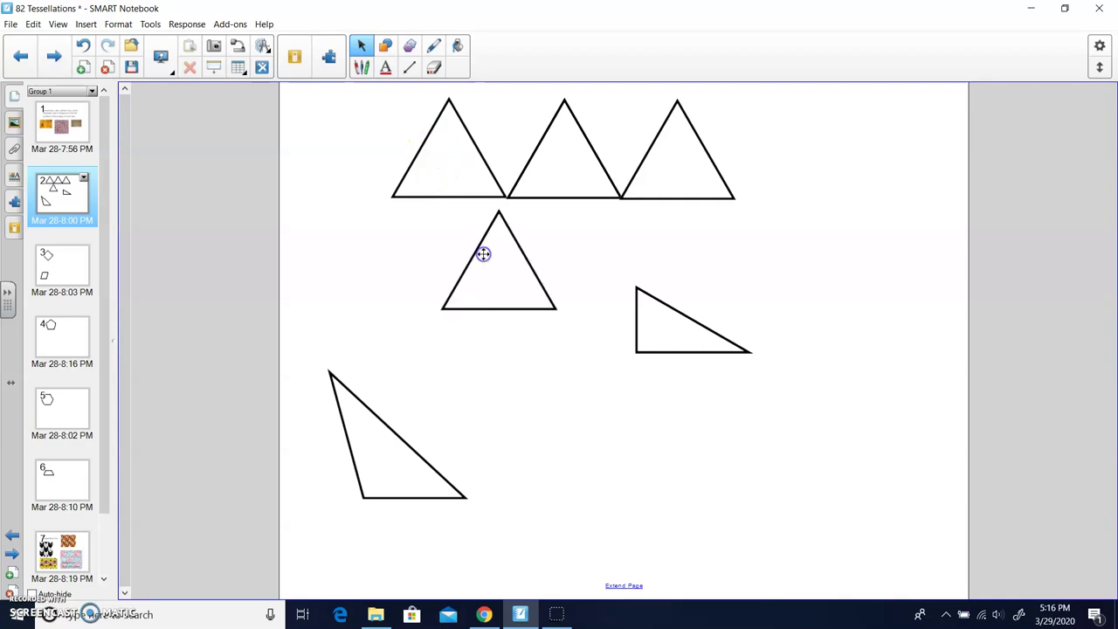
{"action": "left_click", "coordinate": [480, 309]}
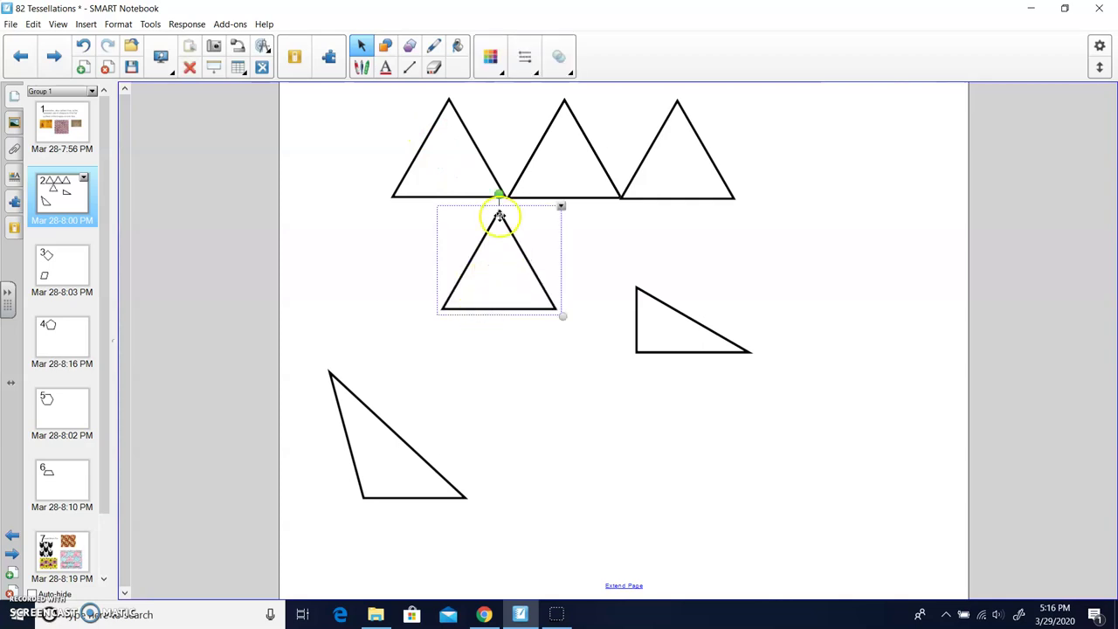
{"action": "left_click_drag", "start_coordinate": [501, 192], "coordinate": [499, 311]}
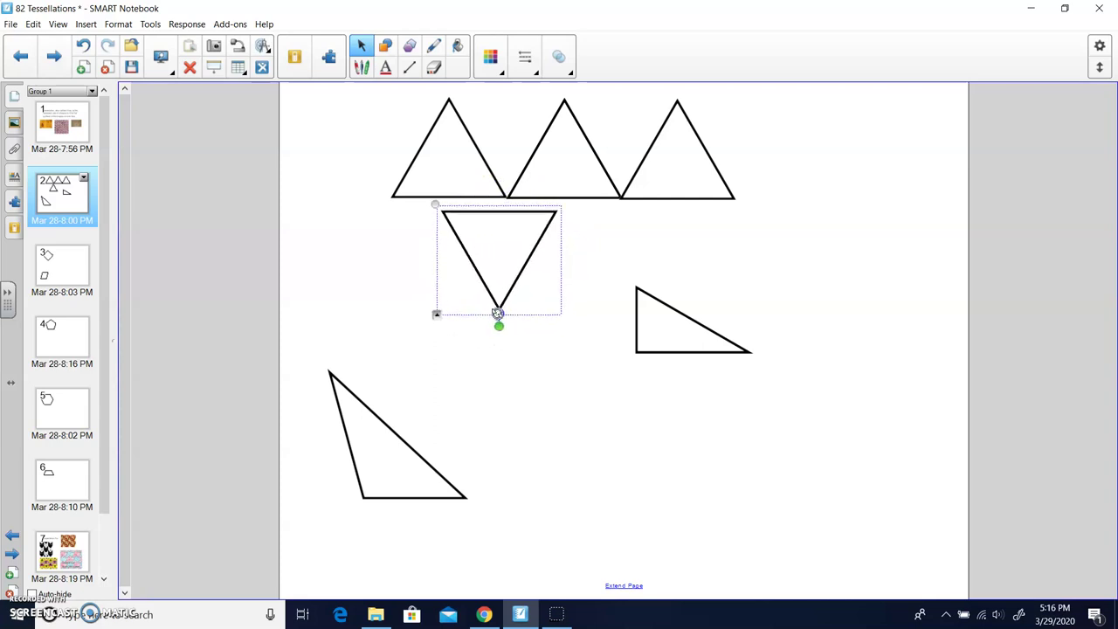
{"action": "left_click_drag", "start_coordinate": [488, 213], "coordinate": [495, 92]}
{"action": "left_click_drag", "start_coordinate": [429, 158], "coordinate": [506, 331]}
- Turn another triangle copy upside down and fit it into the next gap in the row
{"action": "left_click_drag", "start_coordinate": [402, 174], "coordinate": [481, 320]}
{"action": "left_click", "coordinate": [472, 308]}
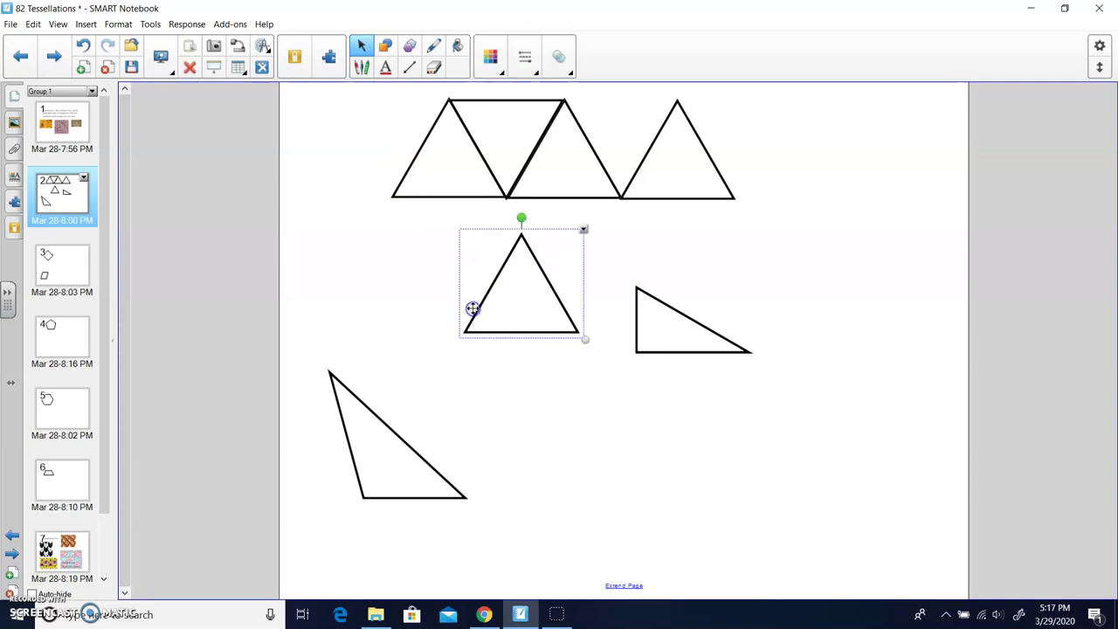
{"action": "left_click_drag", "start_coordinate": [521, 217], "coordinate": [520, 335]}
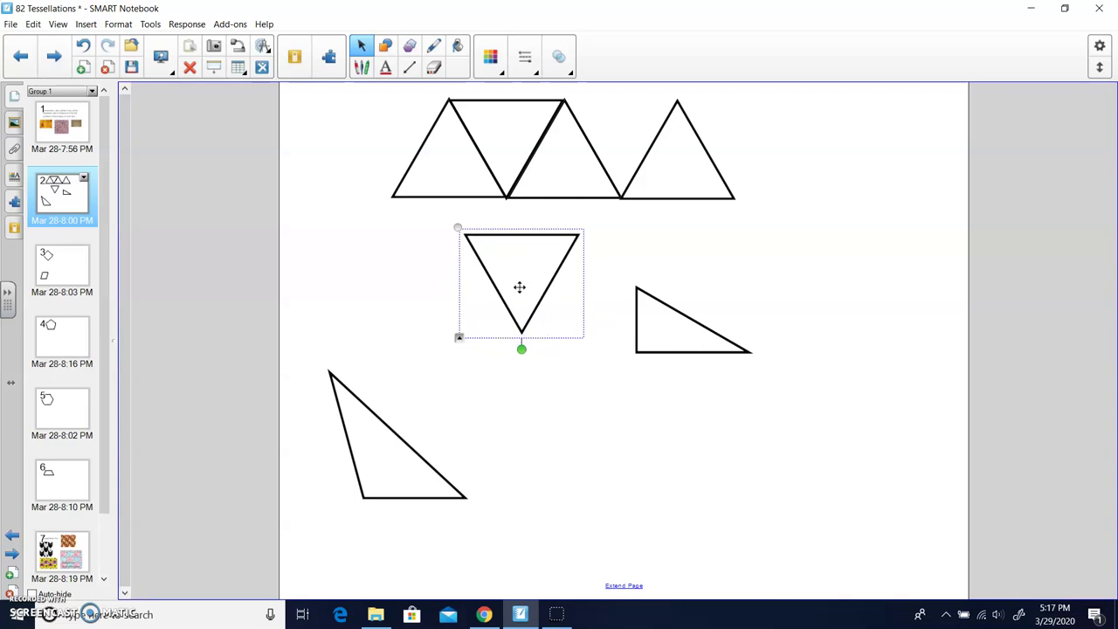
{"action": "left_click_drag", "start_coordinate": [515, 240], "coordinate": [625, 95]}
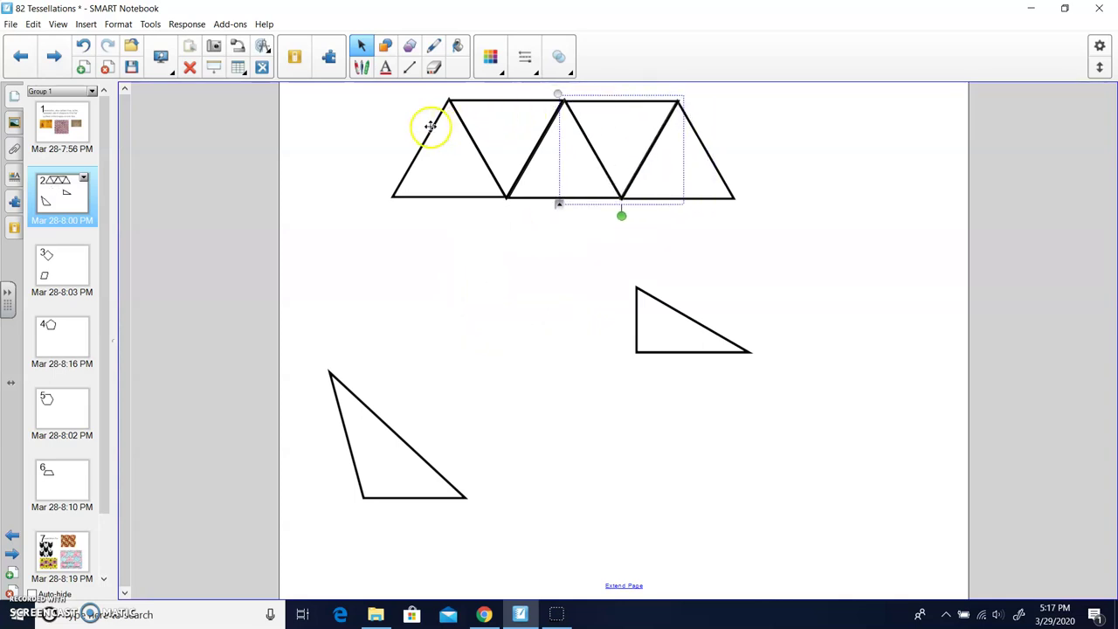
- Attach an upside-down triangle copy under the first triangle to start a second row
{"action": "left_click_drag", "start_coordinate": [430, 122], "coordinate": [477, 262]}
{"action": "left_click", "coordinate": [532, 289]}
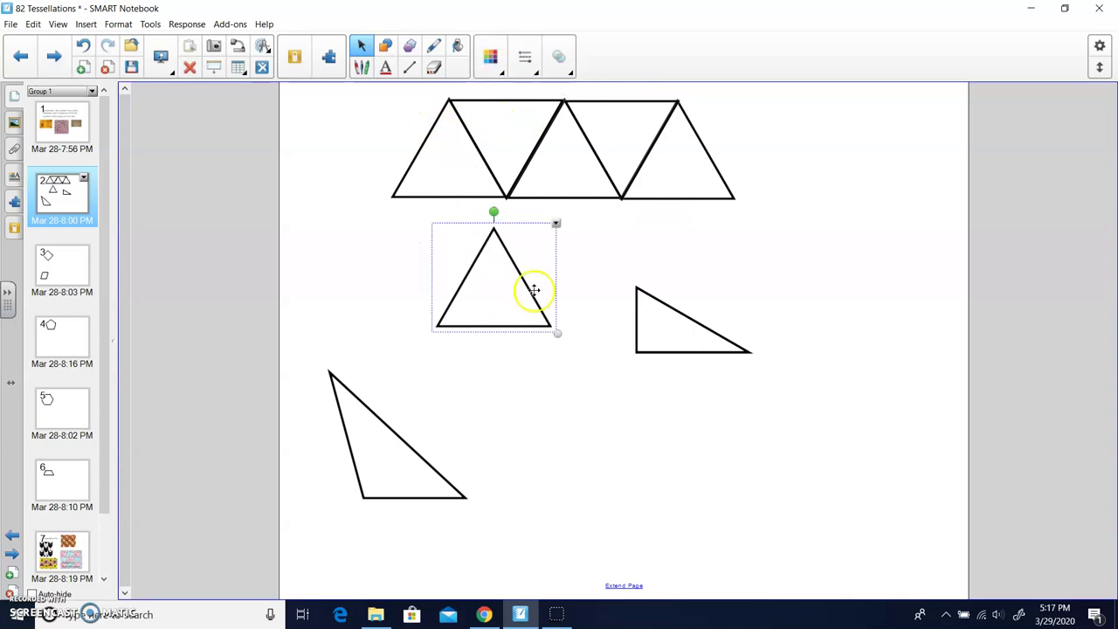
{"action": "left_click_drag", "start_coordinate": [494, 212], "coordinate": [494, 308]}
{"action": "left_click_drag", "start_coordinate": [493, 233], "coordinate": [443, 197]}
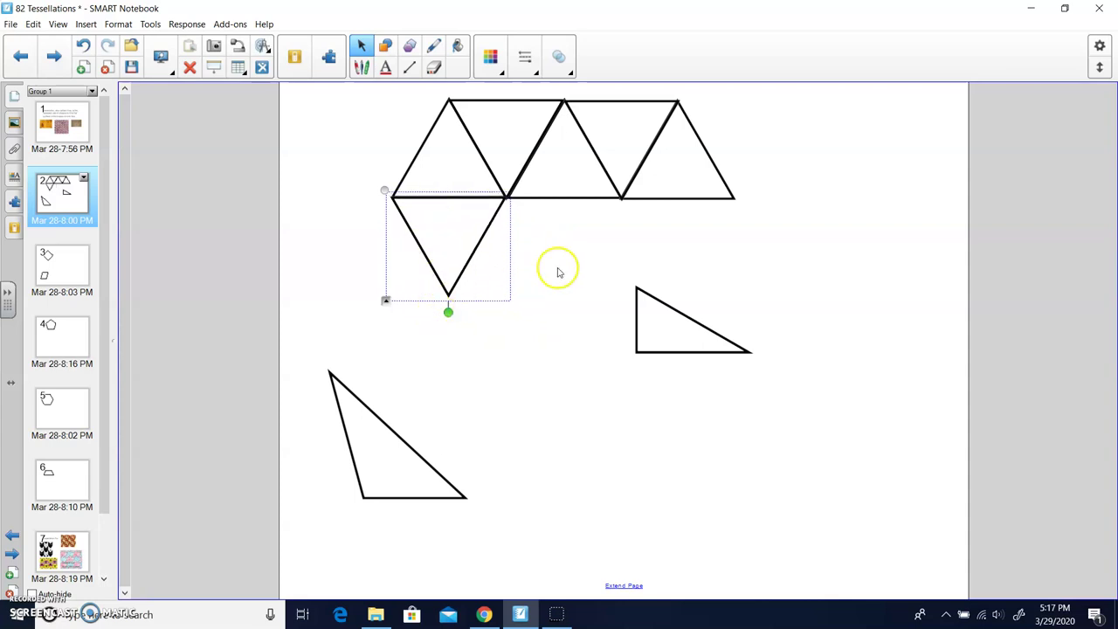
- Copy the lower-left tall triangle into a row of three
{"action": "left_click", "coordinate": [464, 377]}
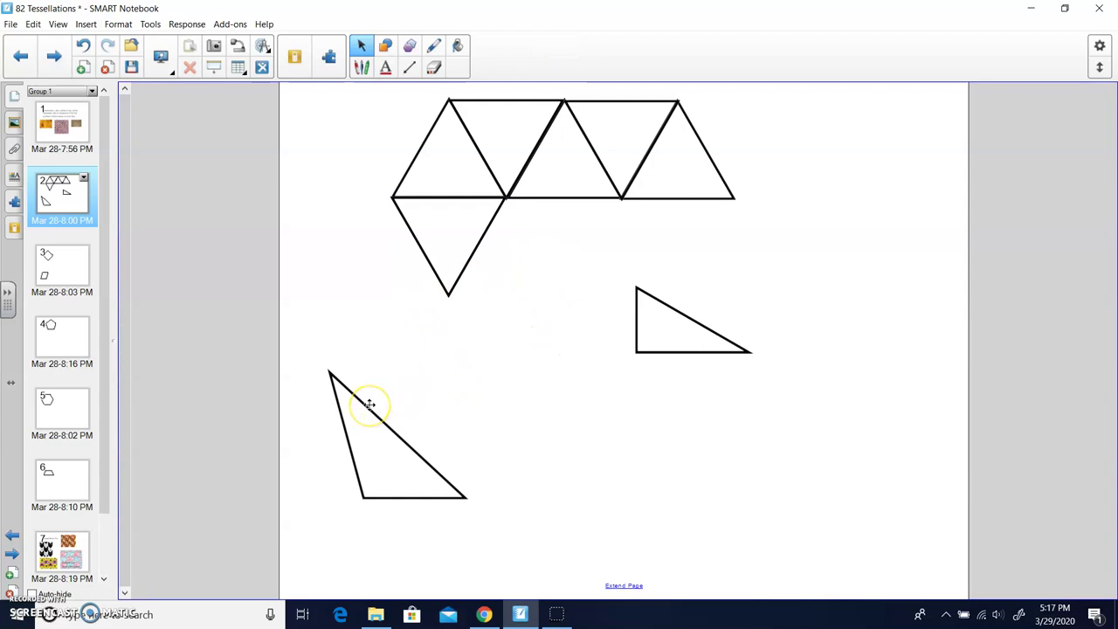
{"action": "left_click_drag", "start_coordinate": [370, 405], "coordinate": [480, 403]}
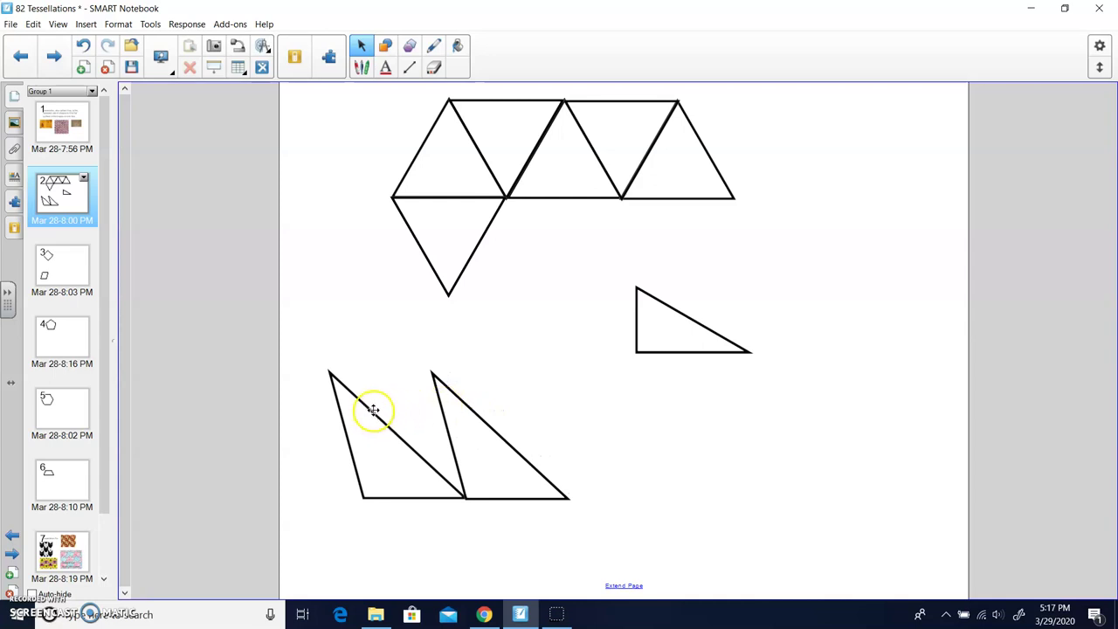
{"action": "left_click_drag", "start_coordinate": [373, 409], "coordinate": [589, 411]}
{"action": "left_click_drag", "start_coordinate": [324, 394], "coordinate": [335, 398]}
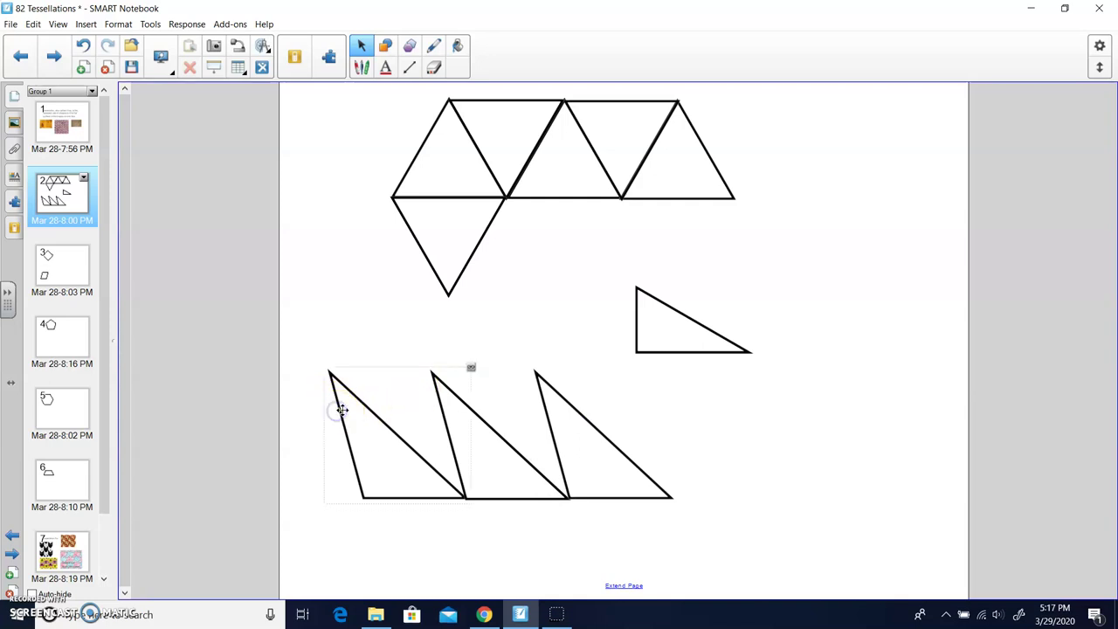
- Turn another copy upside down and fit it between the first two, forming a parallelogram
{"action": "left_click_drag", "start_coordinate": [343, 411], "coordinate": [370, 291]}
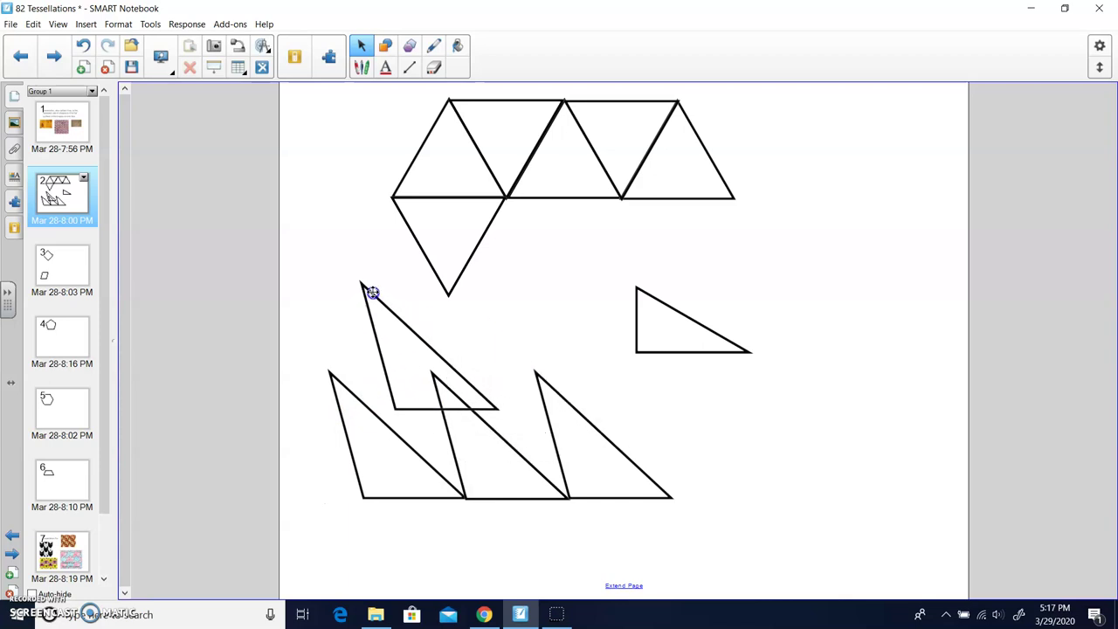
{"action": "left_click", "coordinate": [412, 407]}
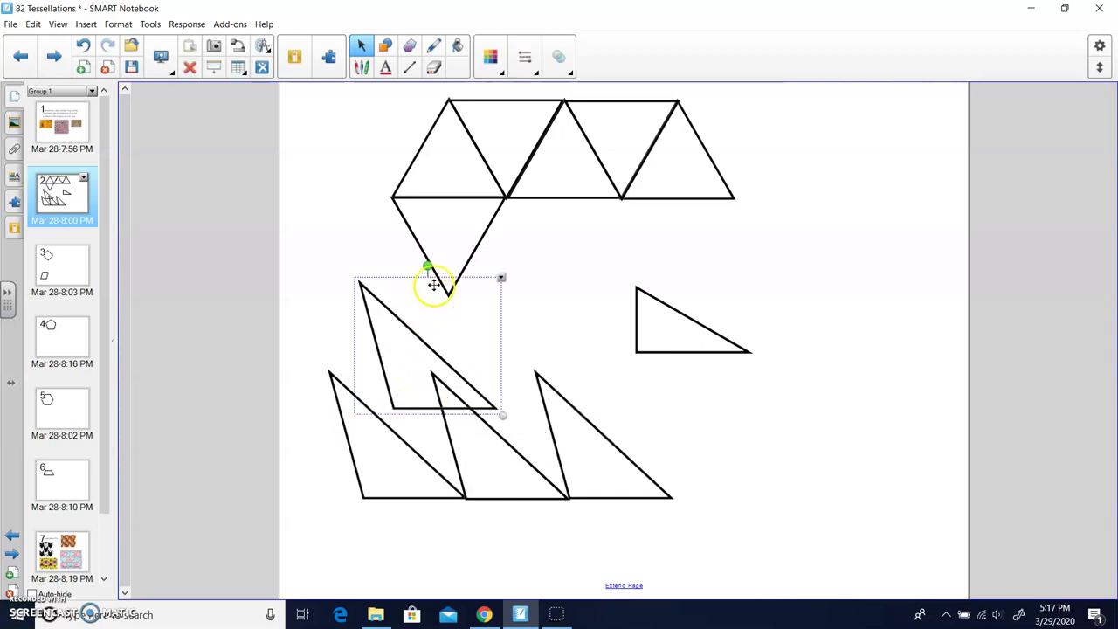
{"action": "left_click_drag", "start_coordinate": [427, 262], "coordinate": [427, 383]}
{"action": "left_click_drag", "start_coordinate": [419, 340], "coordinate": [384, 429]}
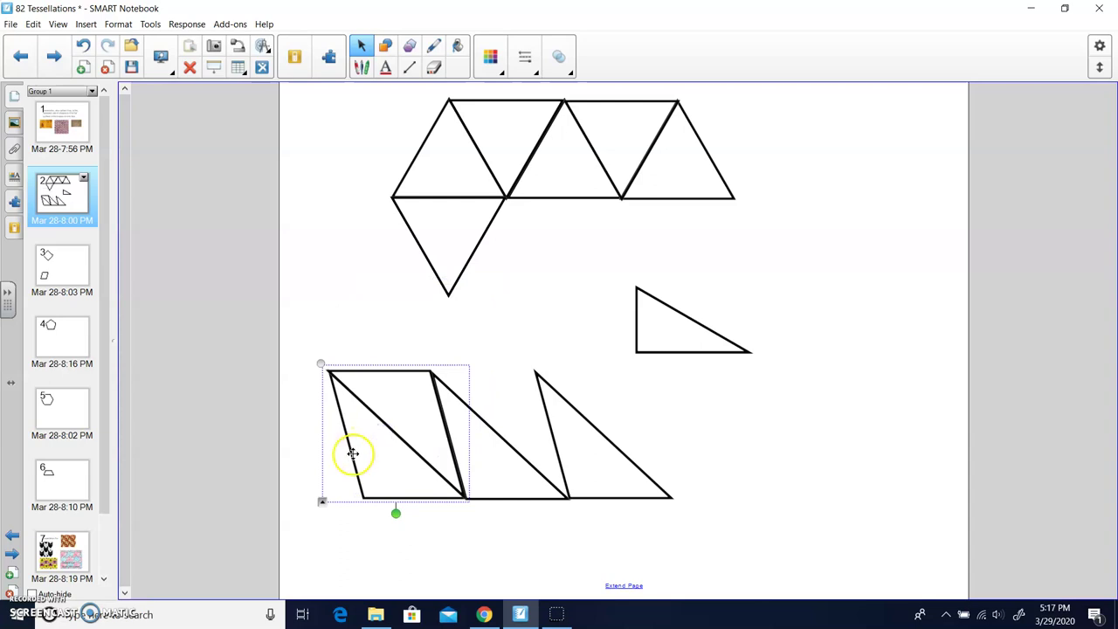
{"action": "left_click", "coordinate": [353, 453]}
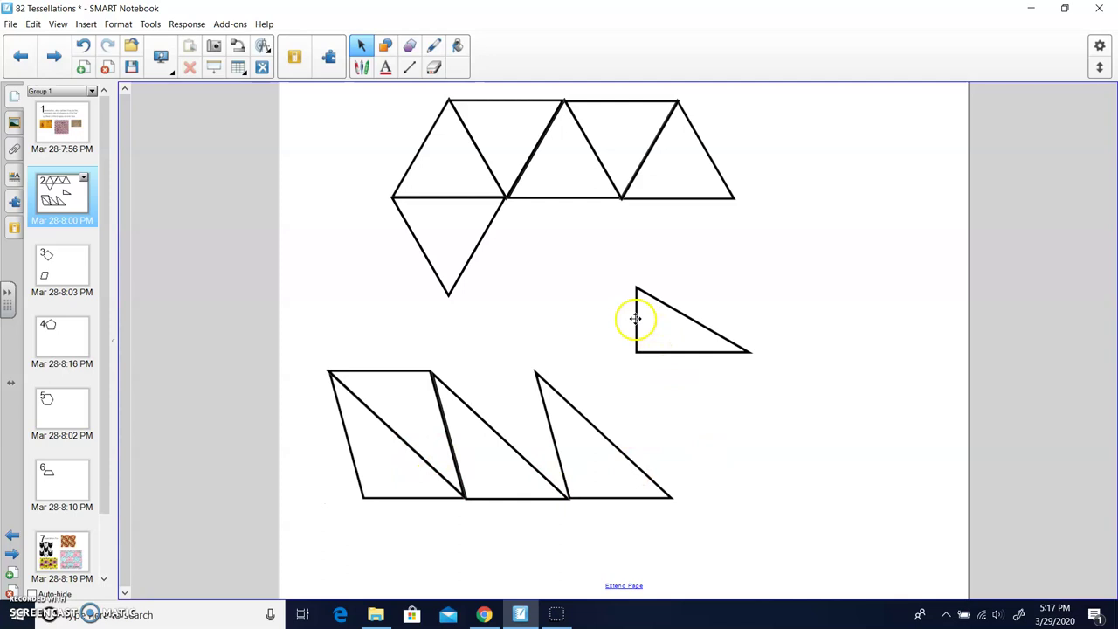
- Copy the right triangle beside itself, then rotate another copy onto the original to make a rectangle
{"action": "left_click_drag", "start_coordinate": [638, 318], "coordinate": [759, 318]}
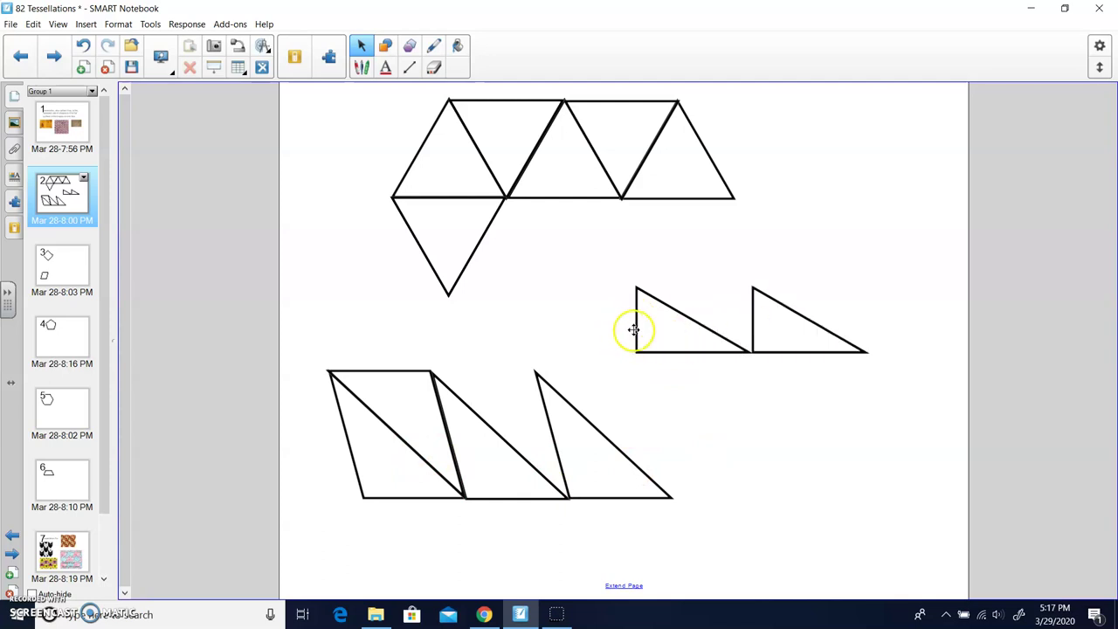
{"action": "left_click_drag", "start_coordinate": [638, 329], "coordinate": [694, 390]}
{"action": "left_click", "coordinate": [691, 389]}
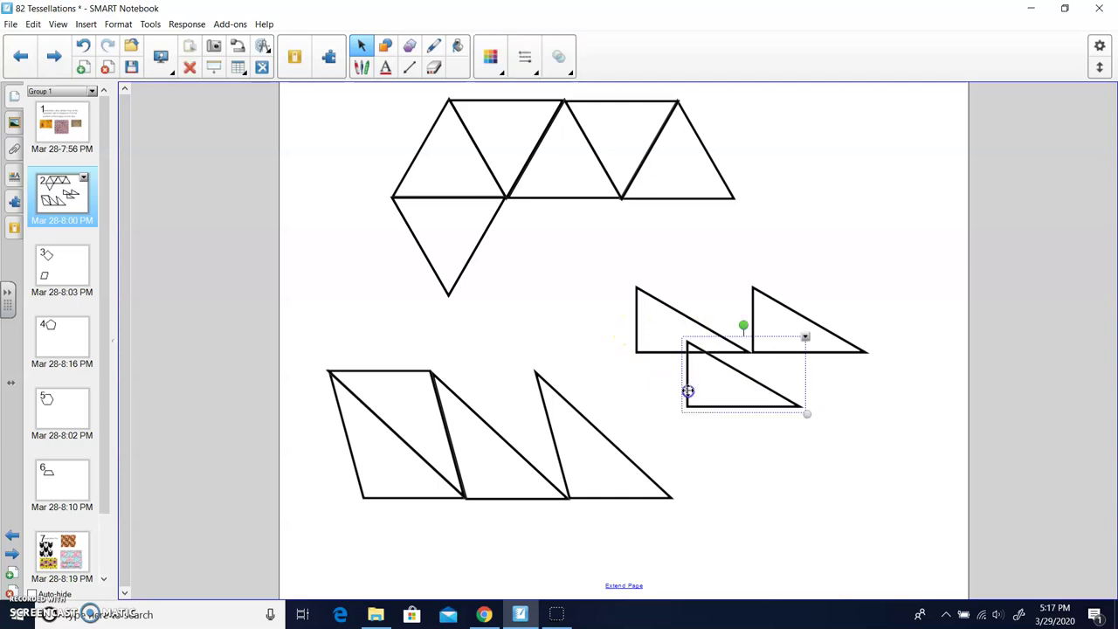
{"action": "left_click_drag", "start_coordinate": [743, 323], "coordinate": [744, 424]}
{"action": "left_click_drag", "start_coordinate": [746, 364], "coordinate": [693, 304]}
{"action": "left_click", "coordinate": [564, 305]}
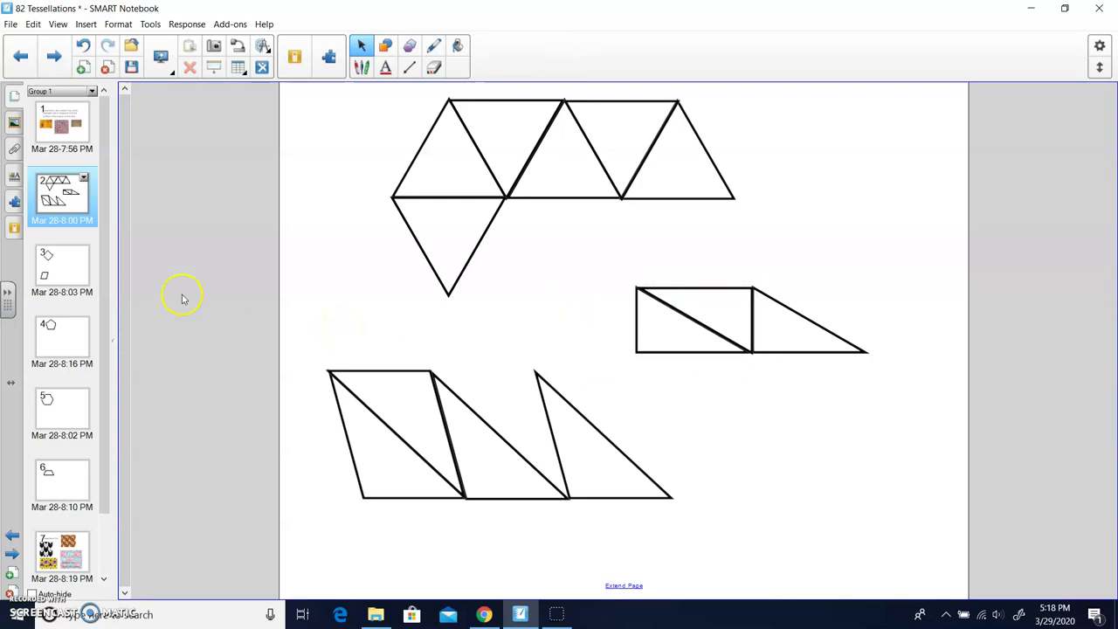
- On page 3, tile five square copies edge to edge in a zigzag
{"action": "left_click", "coordinate": [59, 270]}
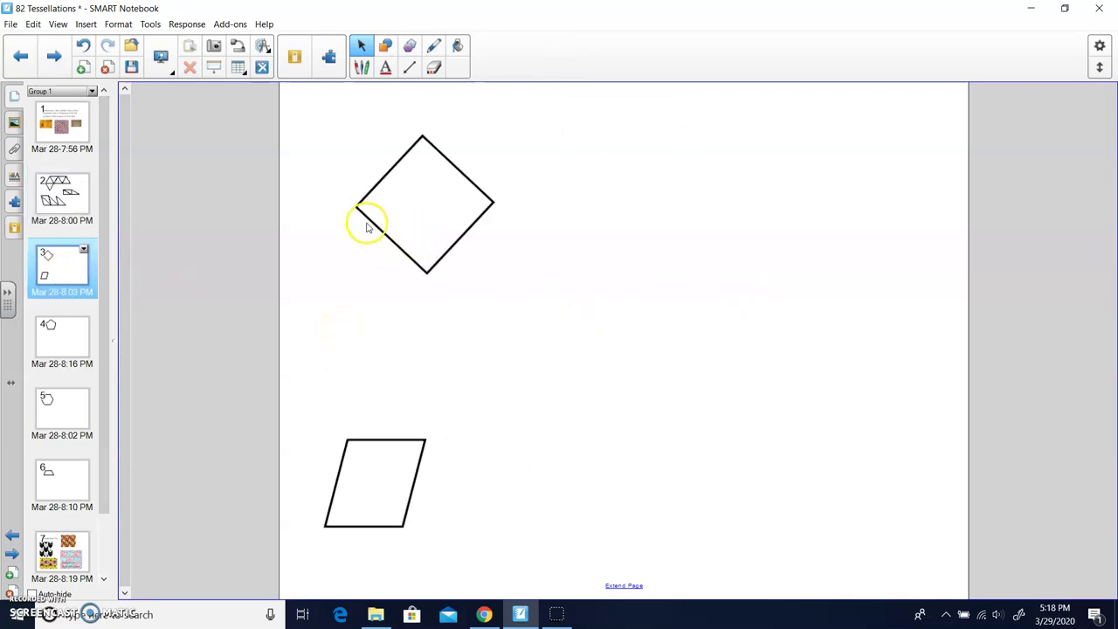
{"action": "left_click_drag", "start_coordinate": [356, 205], "coordinate": [447, 275]}
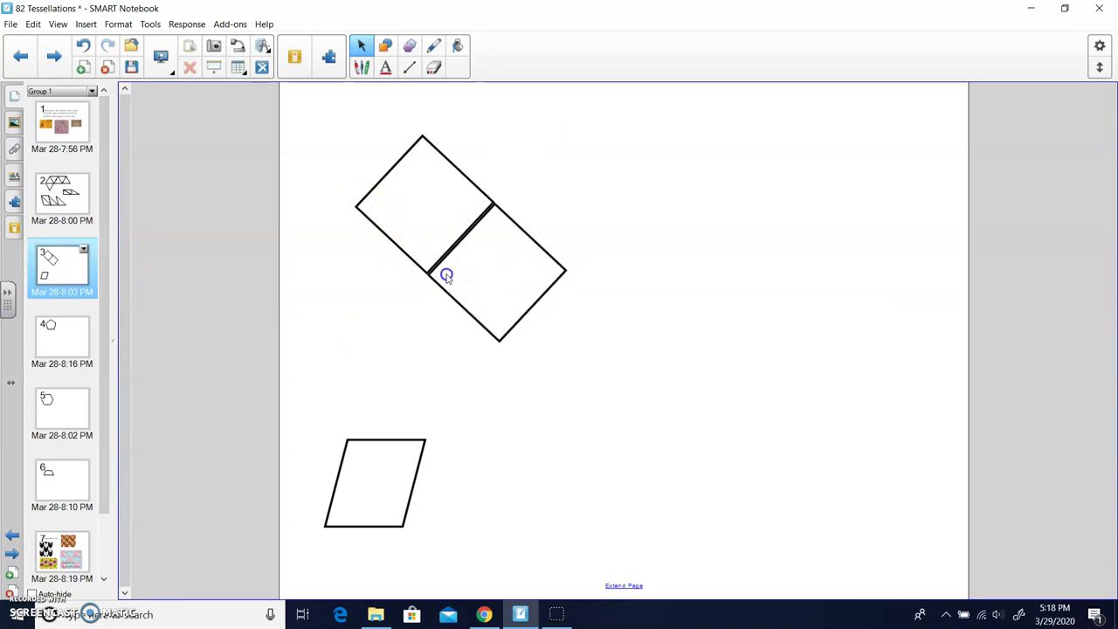
{"action": "left_click_drag", "start_coordinate": [388, 237], "coordinate": [534, 236]}
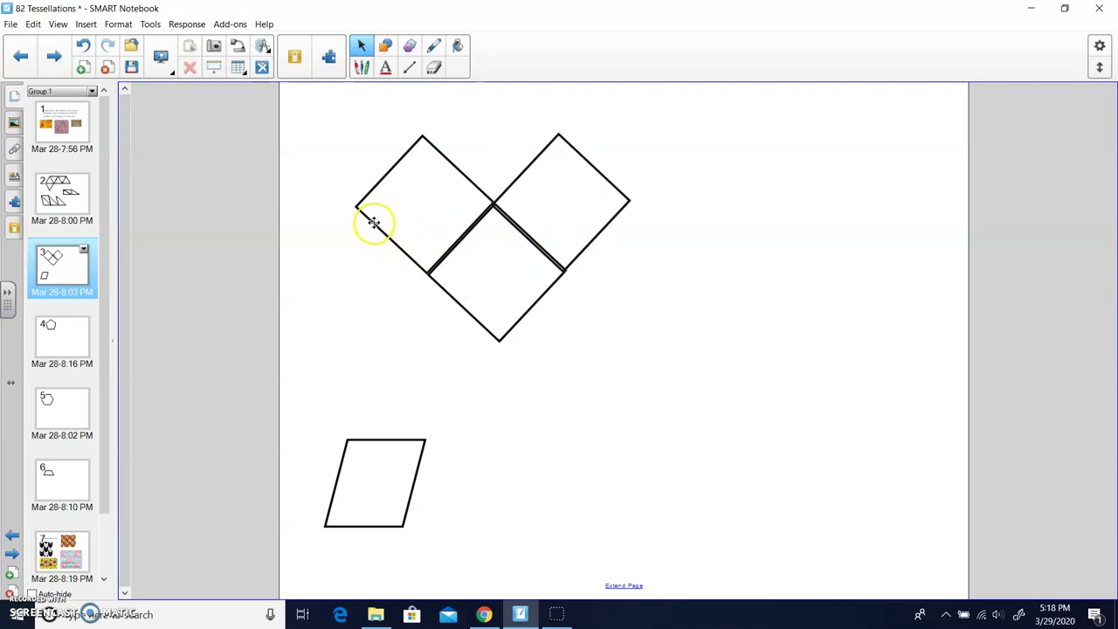
{"action": "left_click_drag", "start_coordinate": [373, 222], "coordinate": [609, 289]}
{"action": "left_click", "coordinate": [406, 262]}
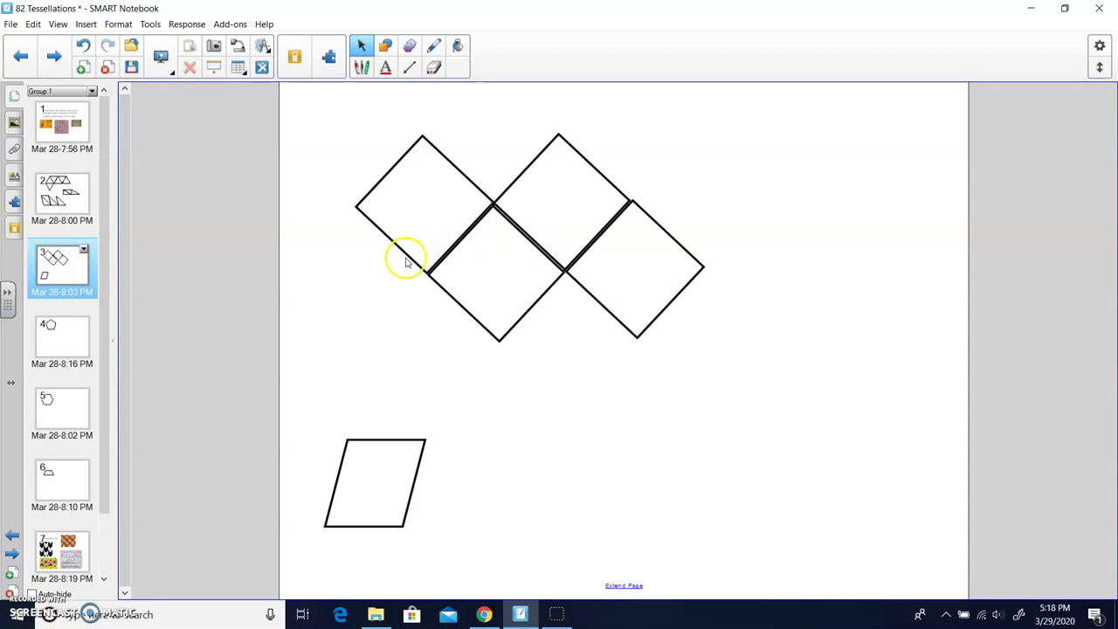
{"action": "left_click_drag", "start_coordinate": [585, 233], "coordinate": [705, 243]}
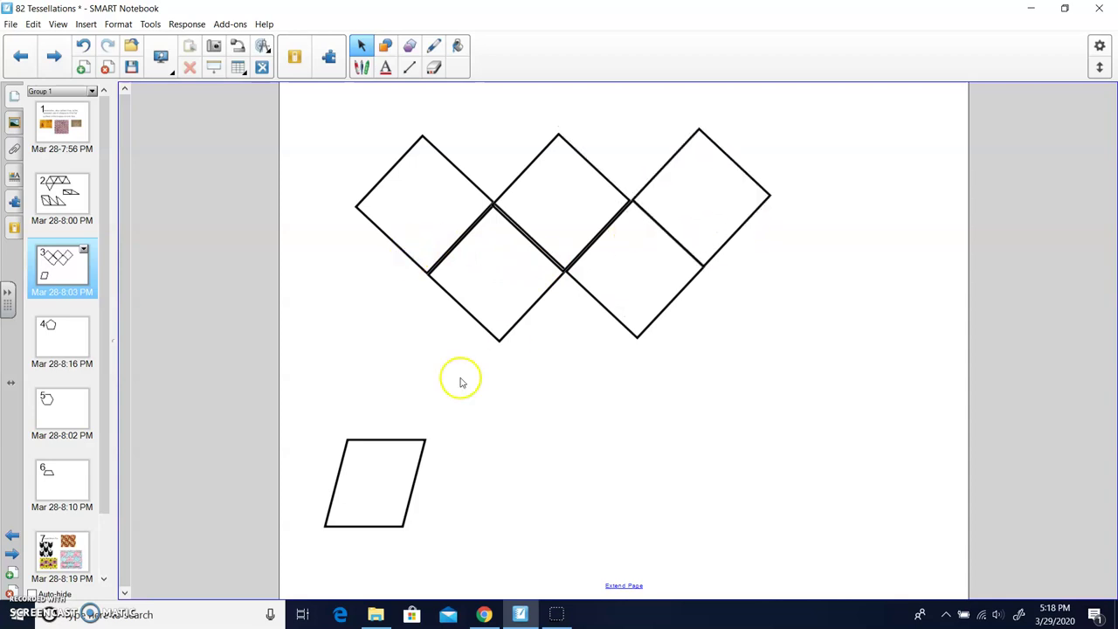
- Tile four parallelogram copies into a two-by-two block below the squares
{"action": "left_click_drag", "start_coordinate": [346, 455], "coordinate": [433, 457]}
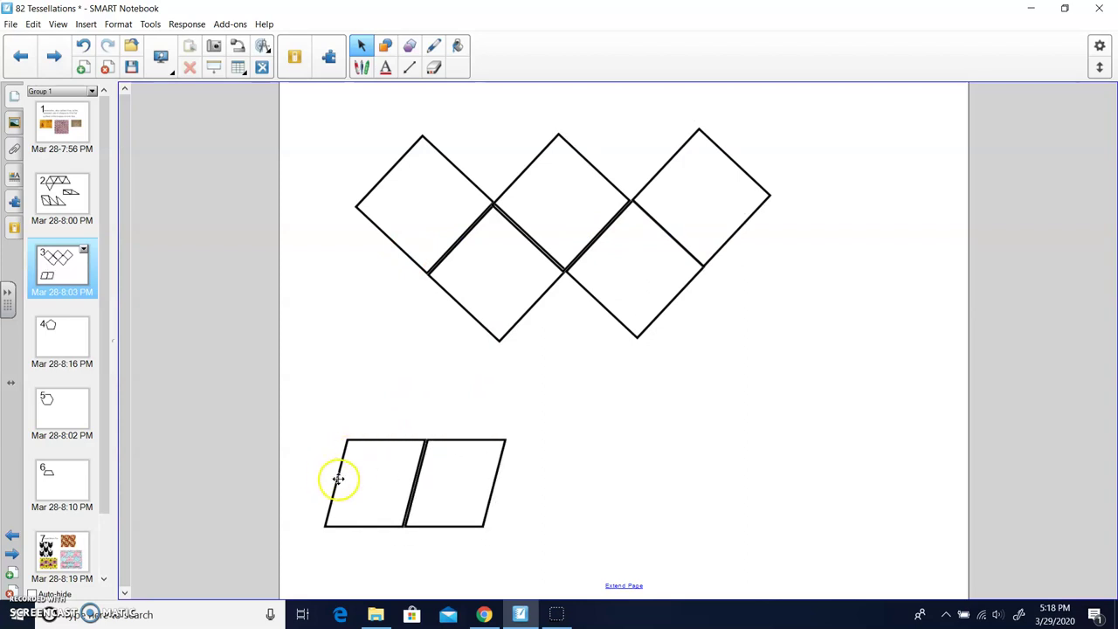
{"action": "left_click_drag", "start_coordinate": [340, 474], "coordinate": [359, 388]}
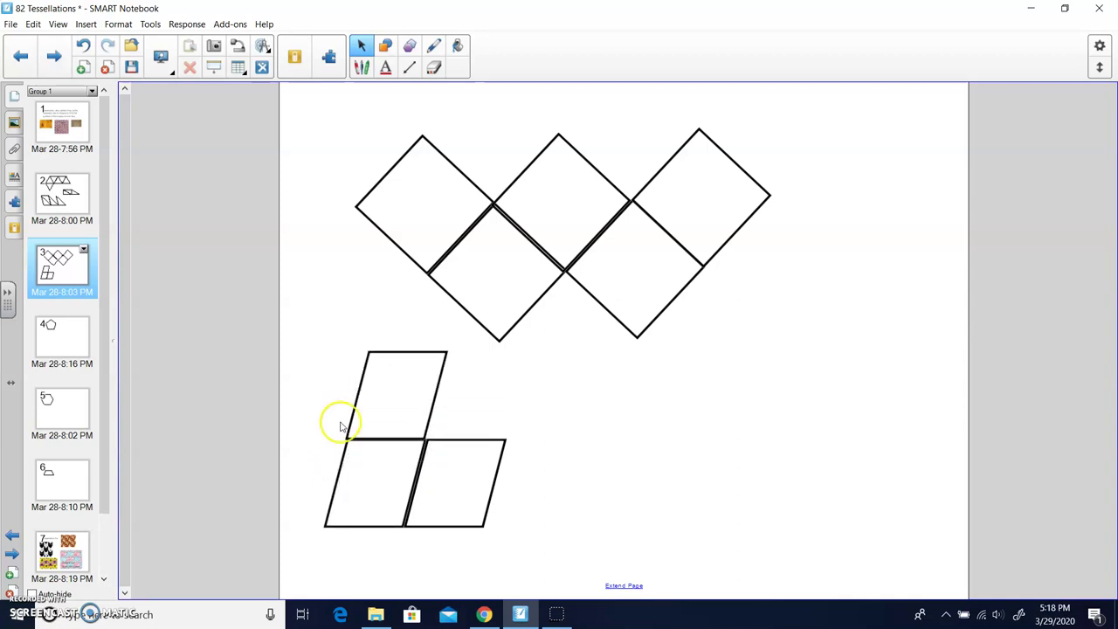
{"action": "left_click_drag", "start_coordinate": [340, 477], "coordinate": [471, 378]}
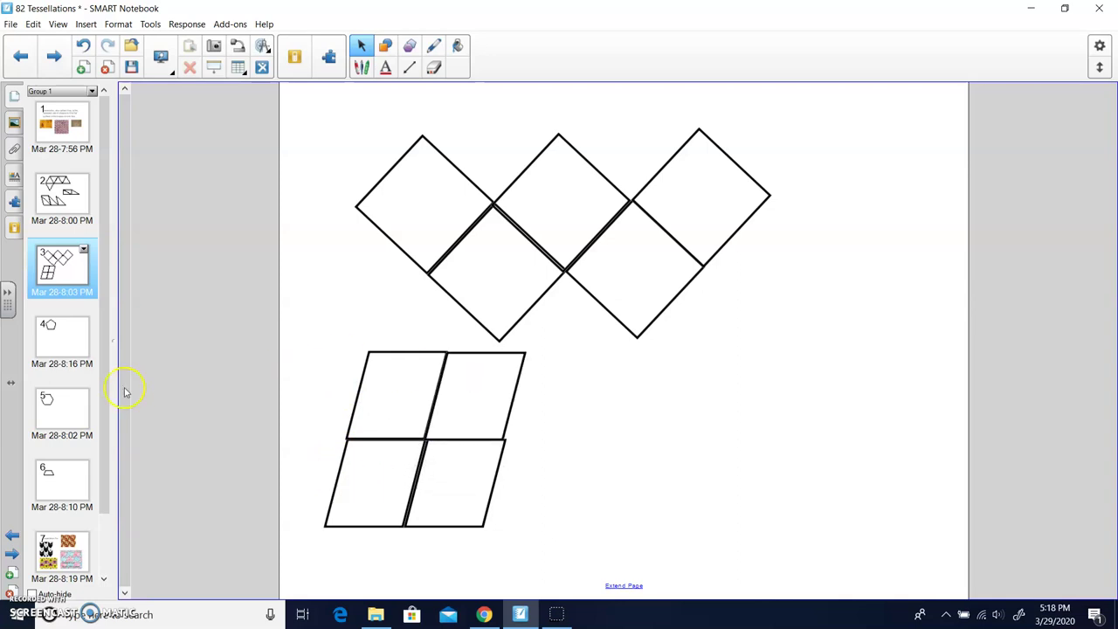
- On page 4, place two pentagon copies and rotate the lower one to fit against the upper ones
{"action": "left_click", "coordinate": [54, 339]}
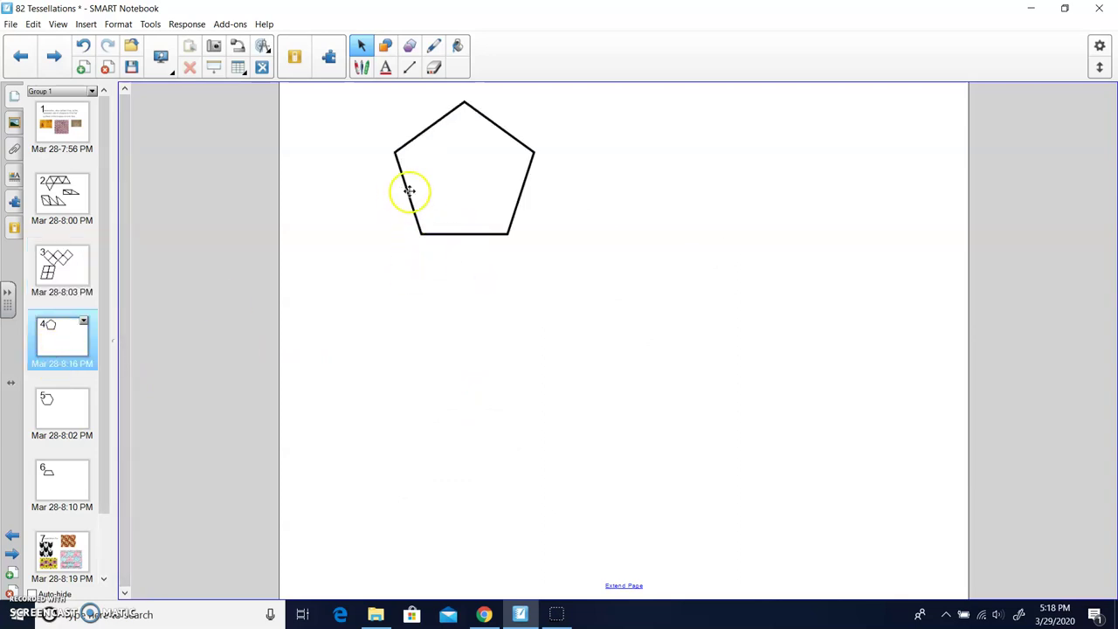
{"action": "left_click_drag", "start_coordinate": [410, 191], "coordinate": [561, 192]}
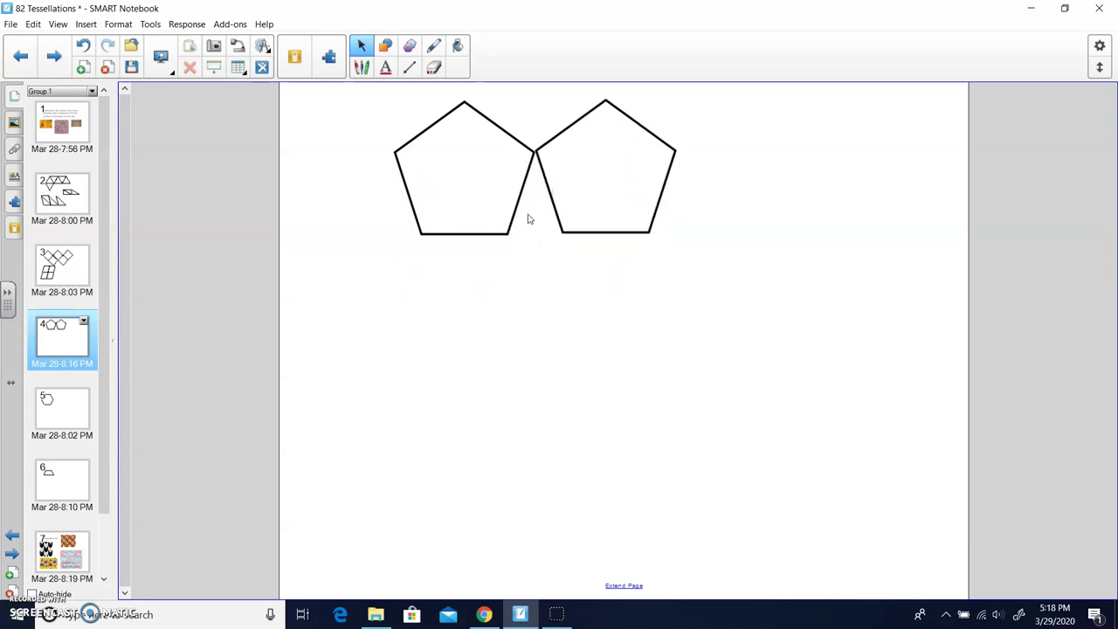
{"action": "left_click_drag", "start_coordinate": [413, 205], "coordinate": [630, 295]}
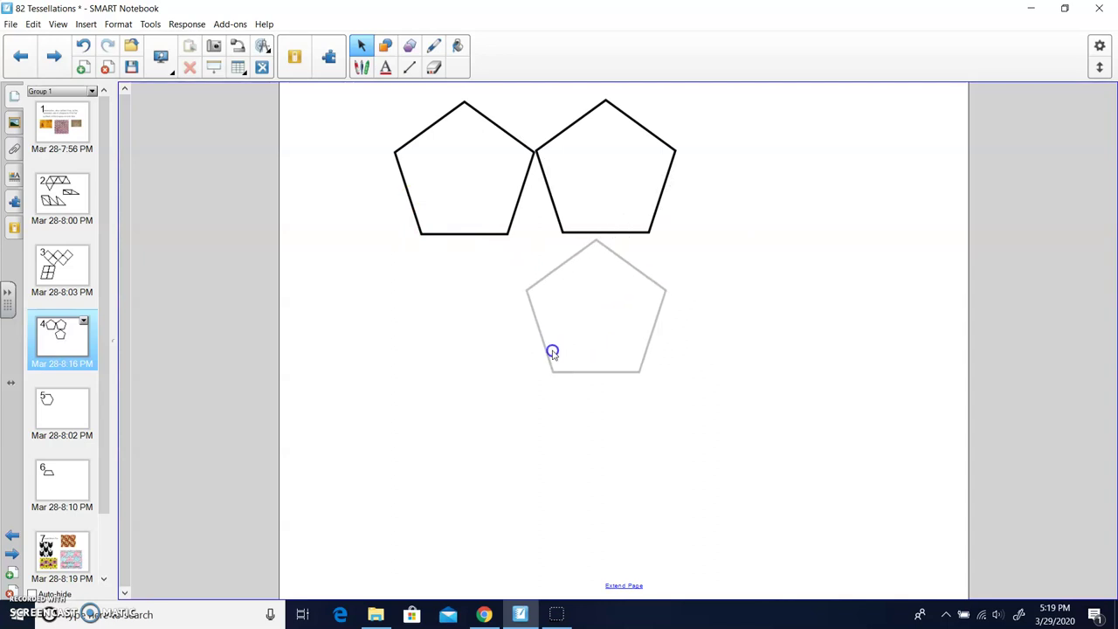
{"action": "left_click", "coordinate": [545, 347]}
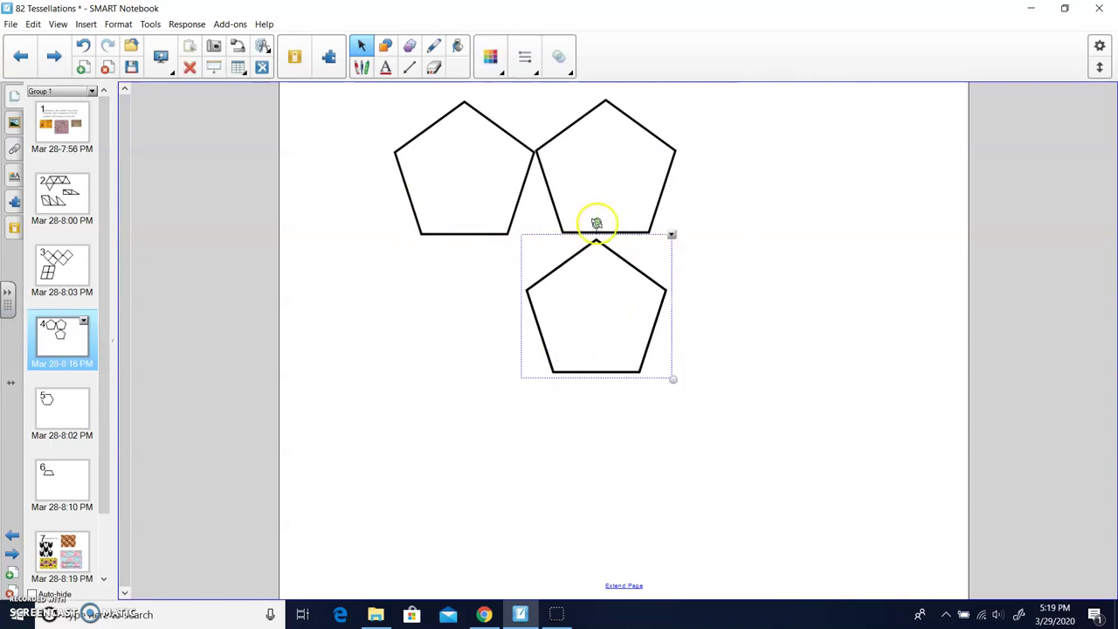
{"action": "left_click_drag", "start_coordinate": [594, 224], "coordinate": [577, 313]}
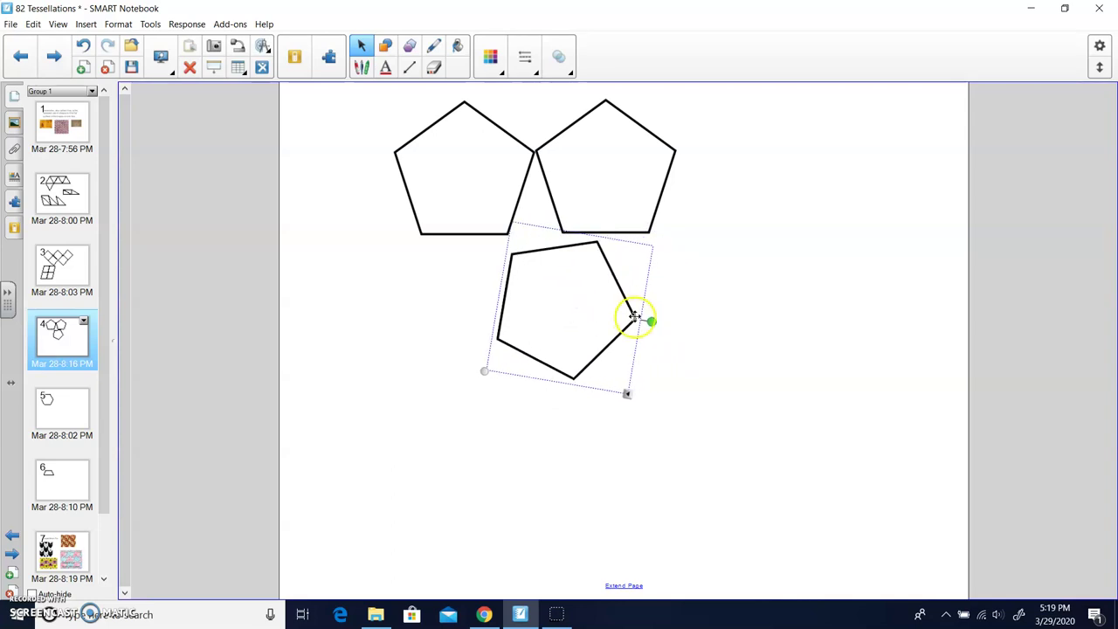
{"action": "left_click_drag", "start_coordinate": [655, 324], "coordinate": [635, 296]}
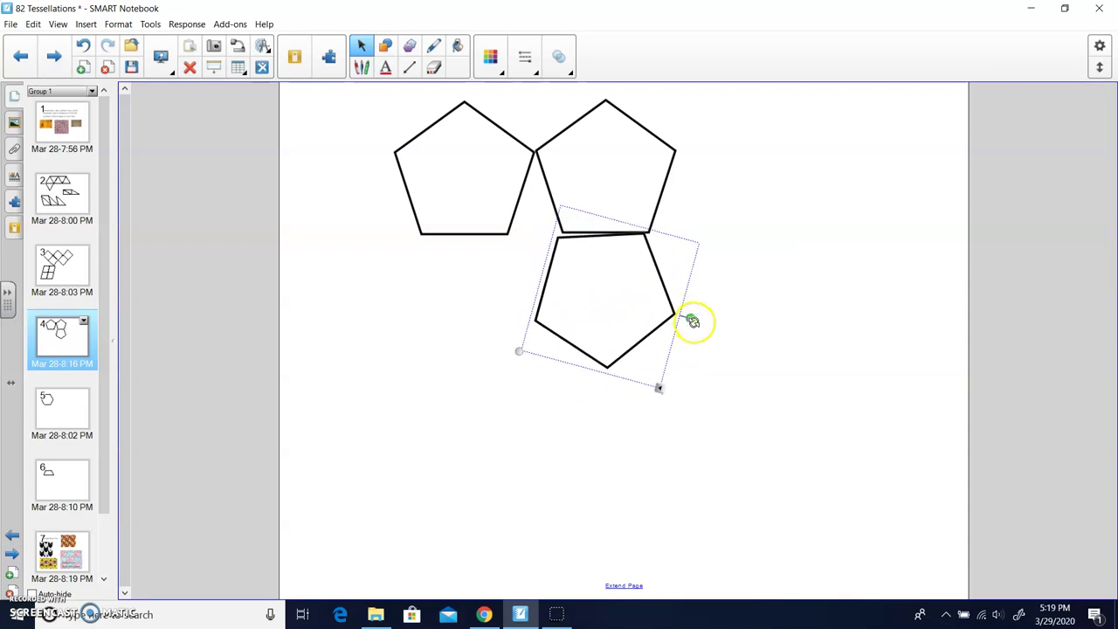
{"action": "left_click_drag", "start_coordinate": [691, 320], "coordinate": [689, 322]}
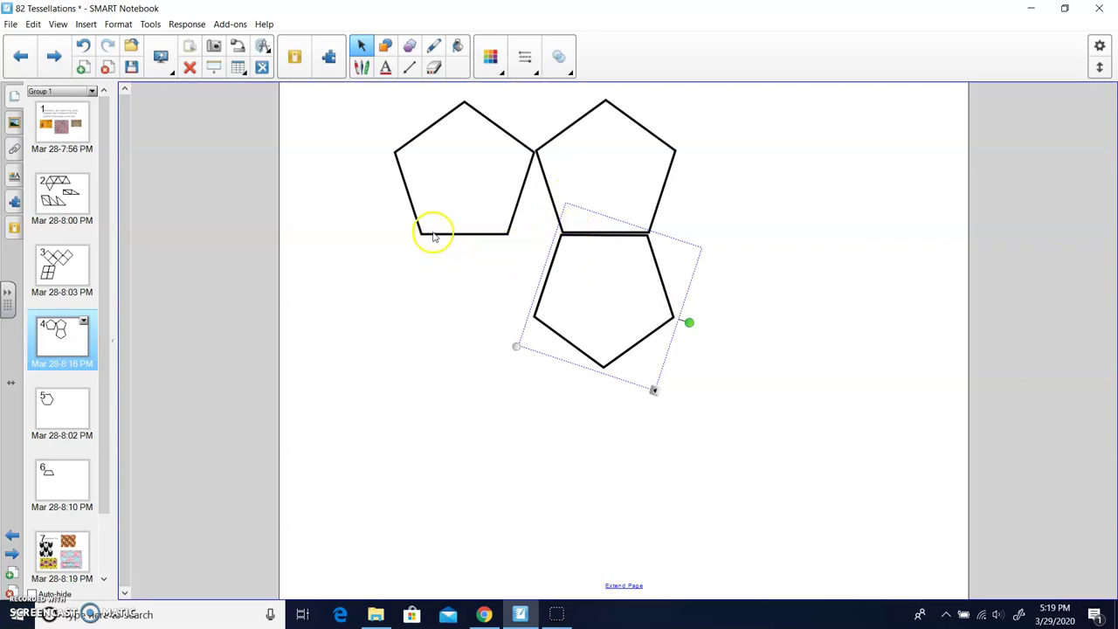
- Add two more pentagons below, rotating the lower-left one to fit against its neighbours
{"action": "left_click_drag", "start_coordinate": [432, 233], "coordinate": [716, 320]}
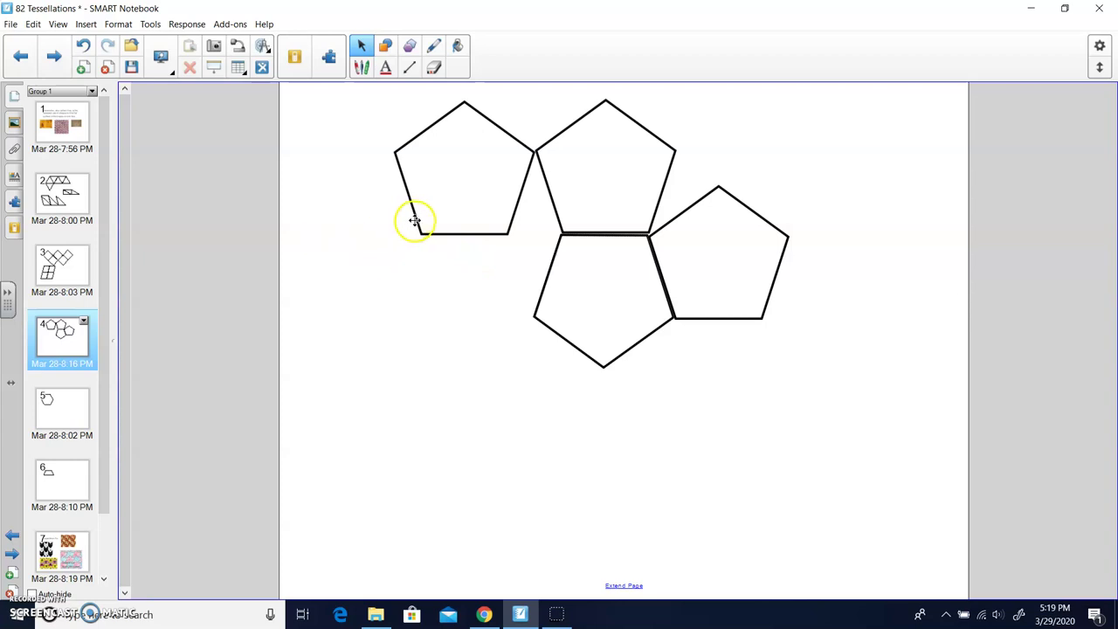
{"action": "left_click_drag", "start_coordinate": [437, 219], "coordinate": [428, 361]}
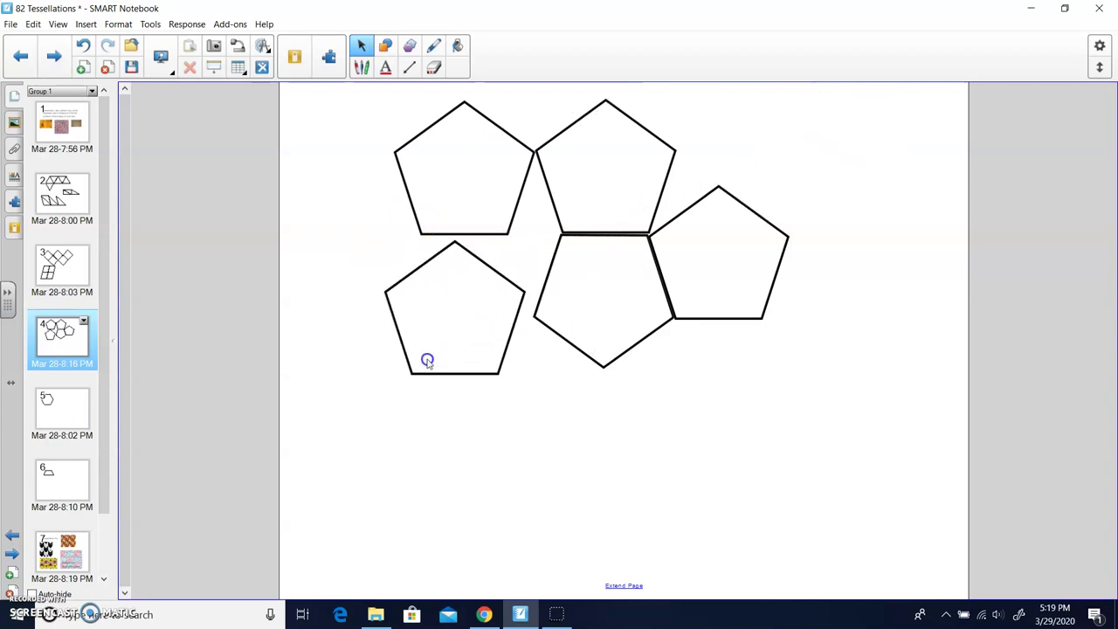
{"action": "left_click", "coordinate": [435, 255]}
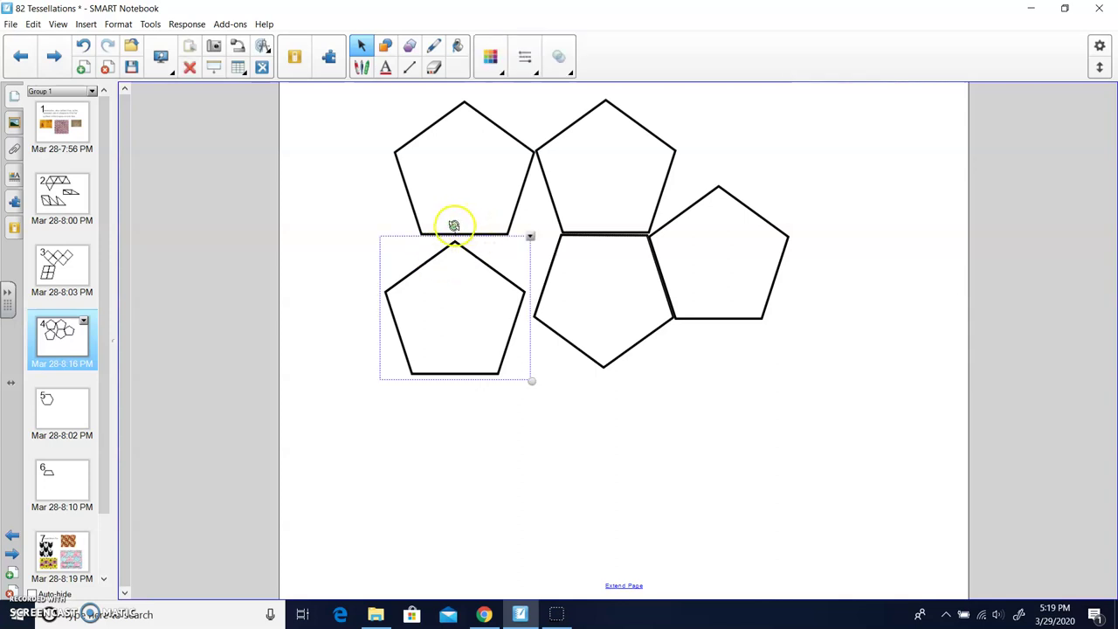
{"action": "left_click_drag", "start_coordinate": [455, 226], "coordinate": [402, 232]}
{"action": "left_click_drag", "start_coordinate": [457, 294], "coordinate": [466, 271]}
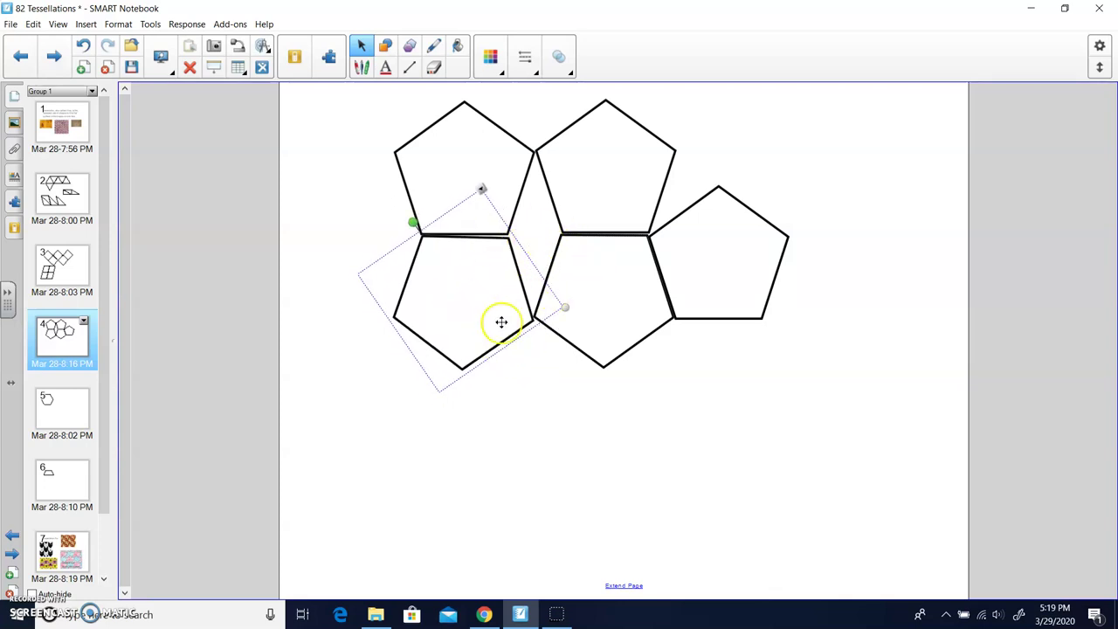
{"action": "left_click_drag", "start_coordinate": [411, 222], "coordinate": [409, 221]}
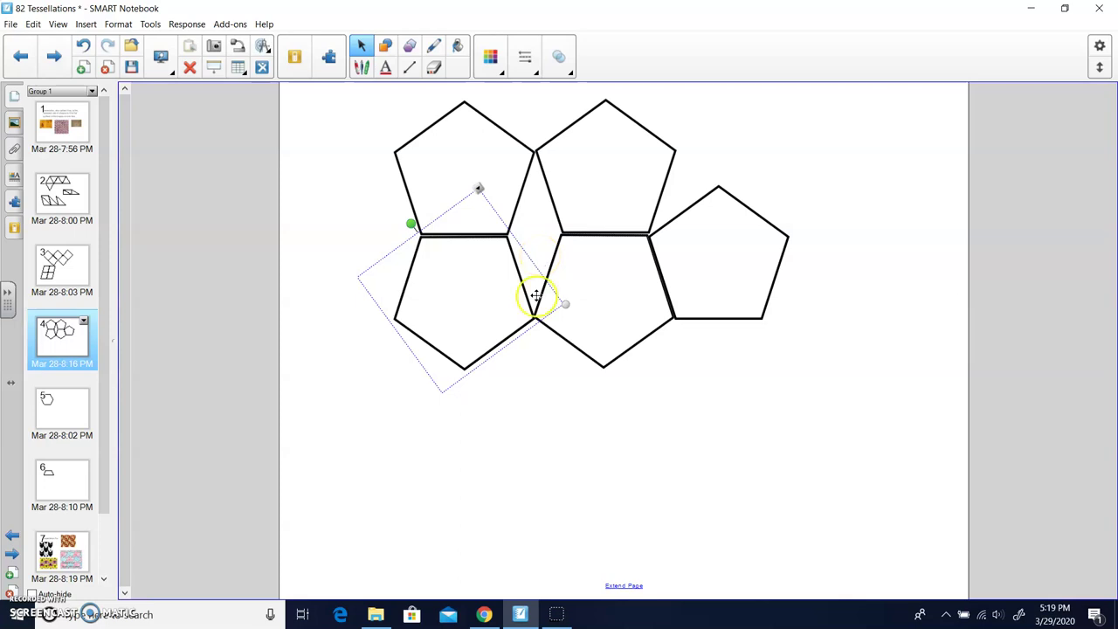
{"action": "left_click", "coordinate": [532, 400]}
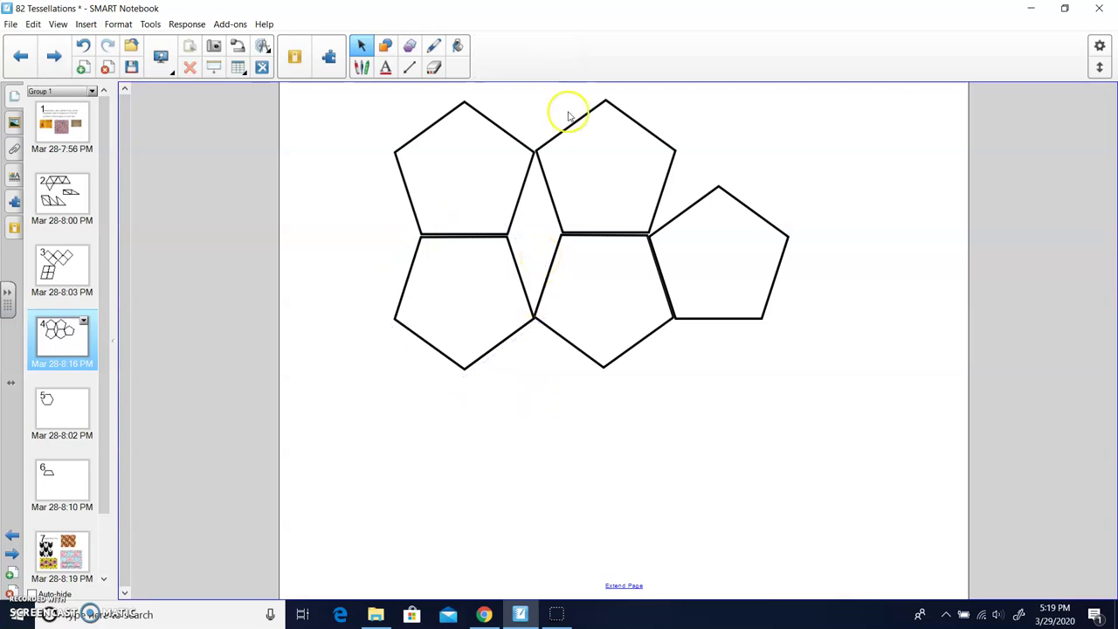
- Draw two red freehand lines across the pentagons to show they leave gaps
{"action": "left_click", "coordinate": [434, 48]}
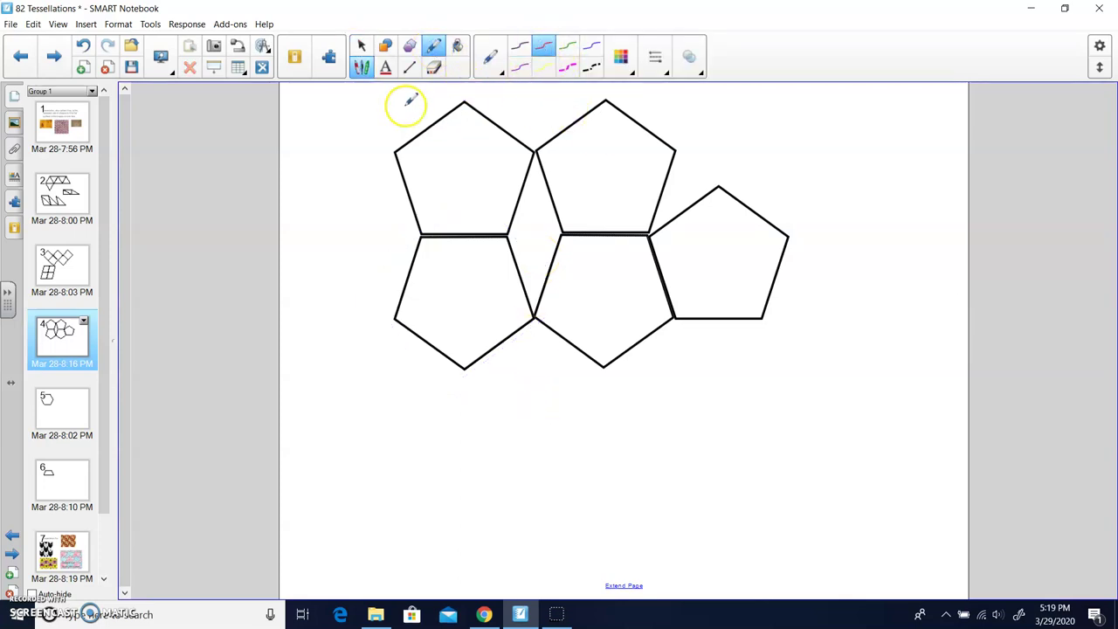
{"action": "left_click_drag", "start_coordinate": [378, 117], "coordinate": [881, 297]}
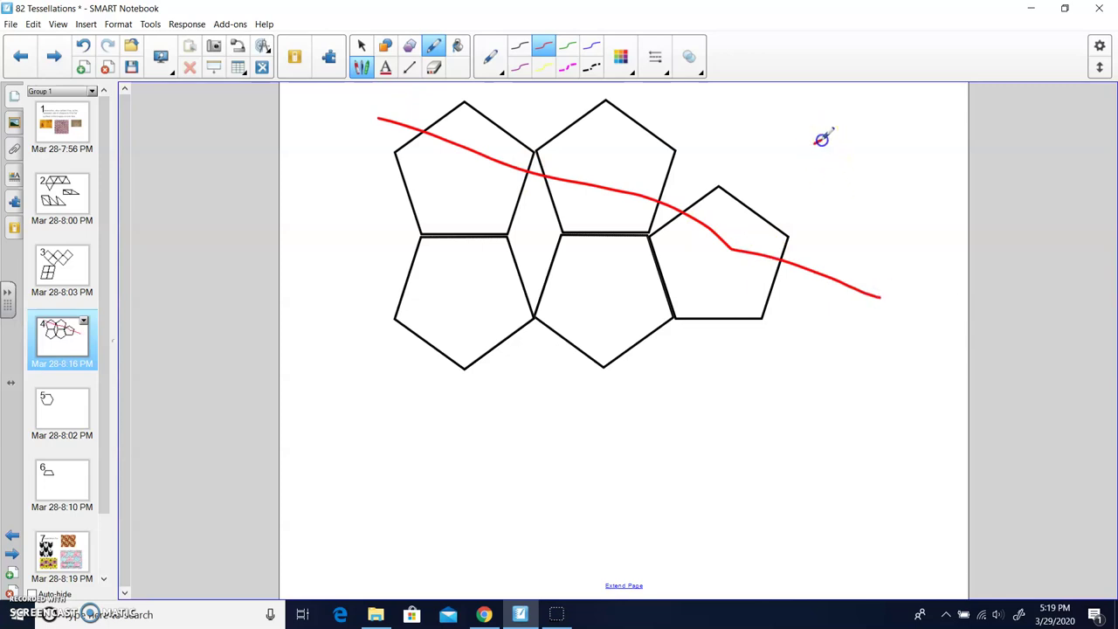
{"action": "left_click_drag", "start_coordinate": [822, 140], "coordinate": [379, 296]}
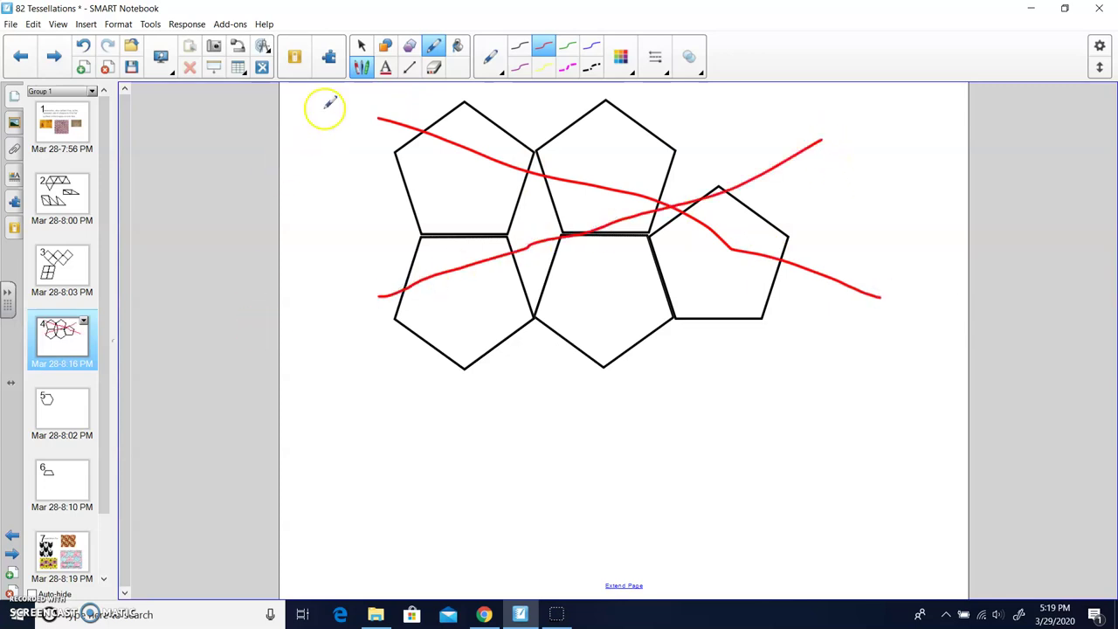
{"action": "left_click", "coordinate": [361, 46]}
- On page 5, fit hexagon copies into a five-hexagon honeycomb, nudging the bottom one into line
{"action": "left_click", "coordinate": [53, 404]}
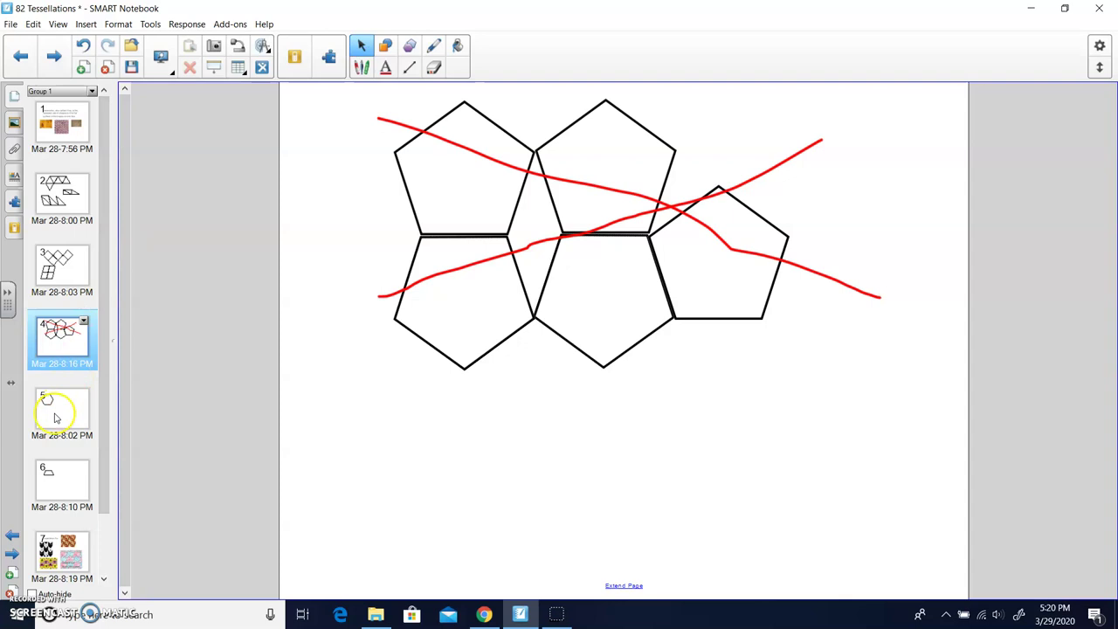
{"action": "left_click_drag", "start_coordinate": [365, 271], "coordinate": [494, 344]}
{"action": "left_click_drag", "start_coordinate": [361, 263], "coordinate": [619, 262]}
{"action": "left_click_drag", "start_coordinate": [384, 280], "coordinate": [631, 424]}
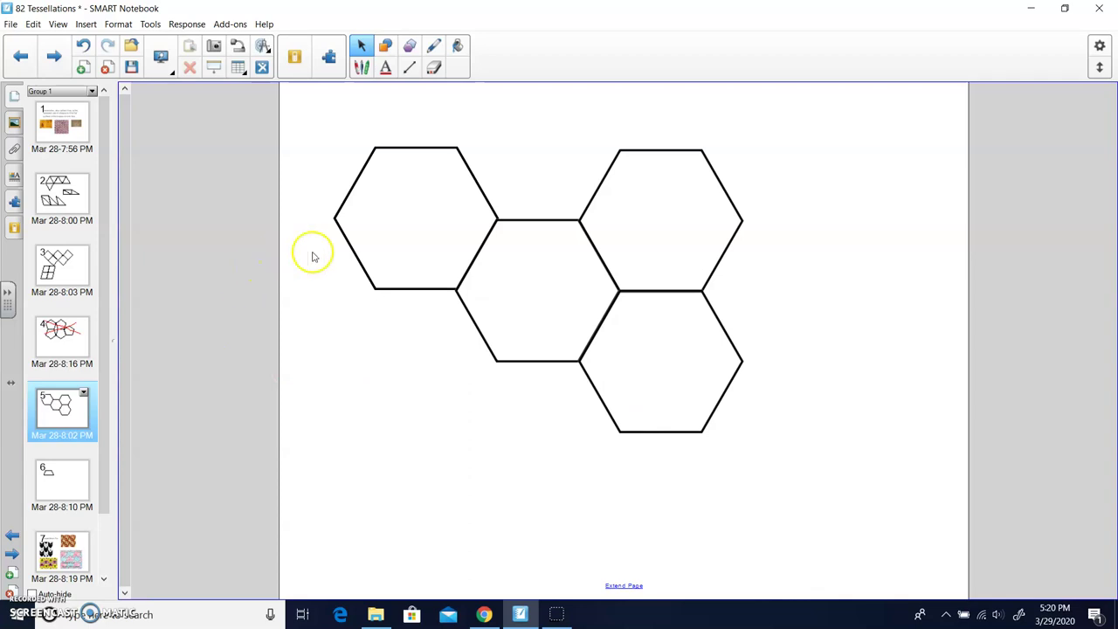
{"action": "left_click_drag", "start_coordinate": [347, 242], "coordinate": [472, 475]}
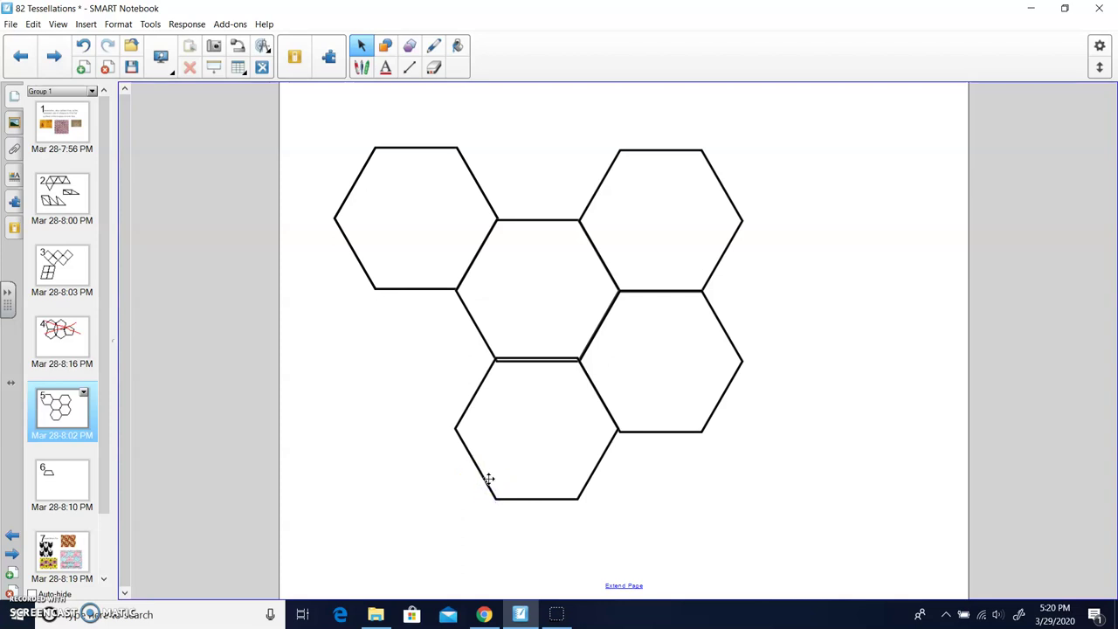
{"action": "left_click_drag", "start_coordinate": [486, 480], "coordinate": [489, 487]}
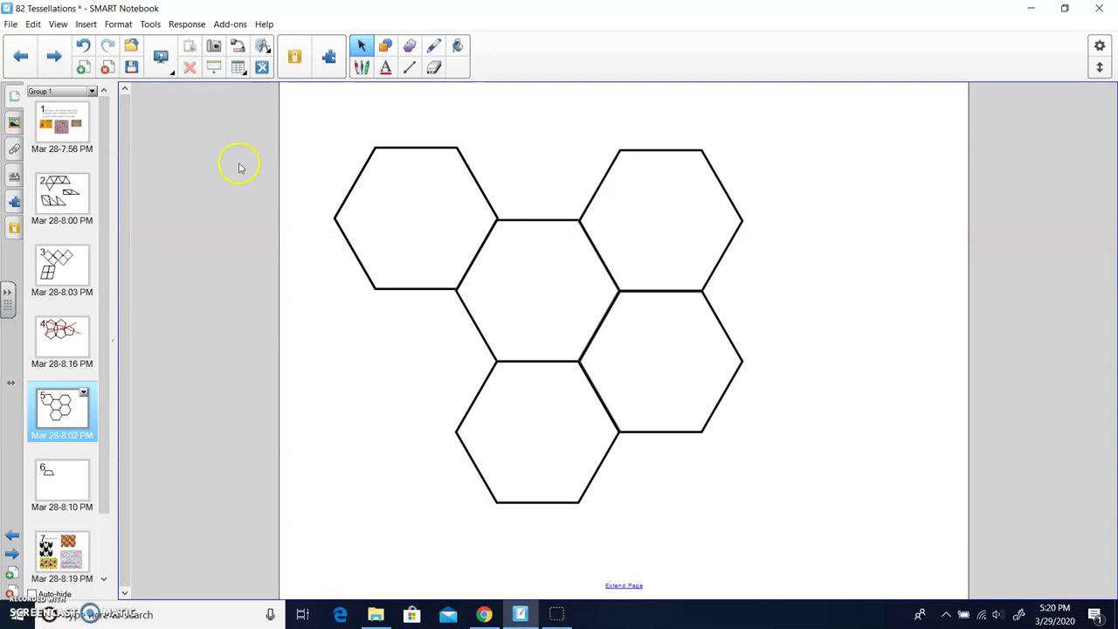
{"action": "left_click", "coordinate": [63, 122]}
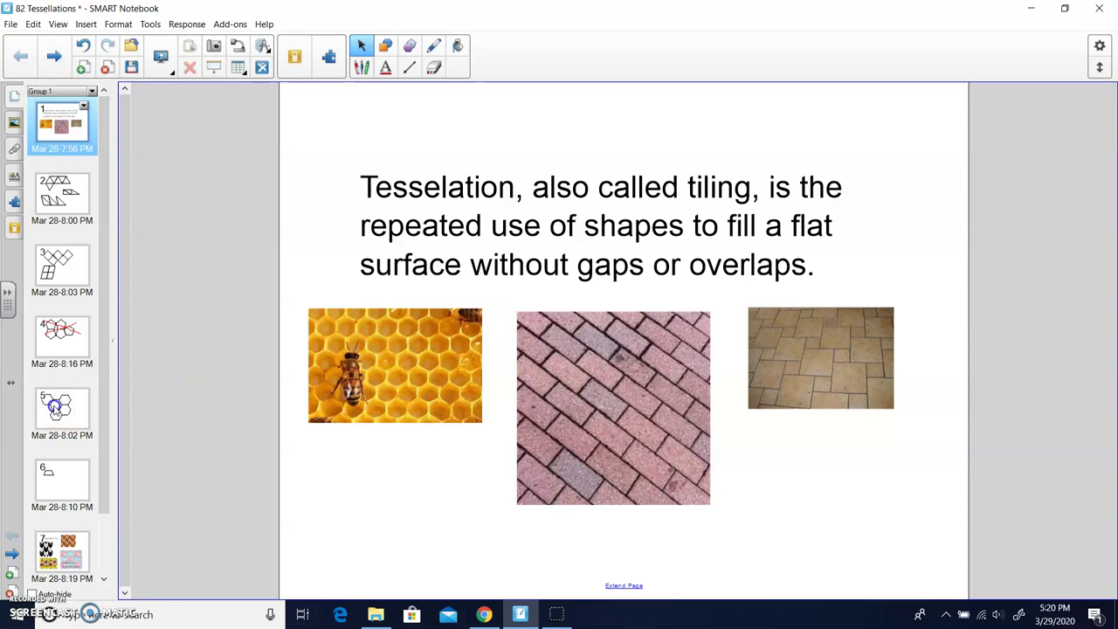
{"action": "left_click", "coordinate": [55, 406]}
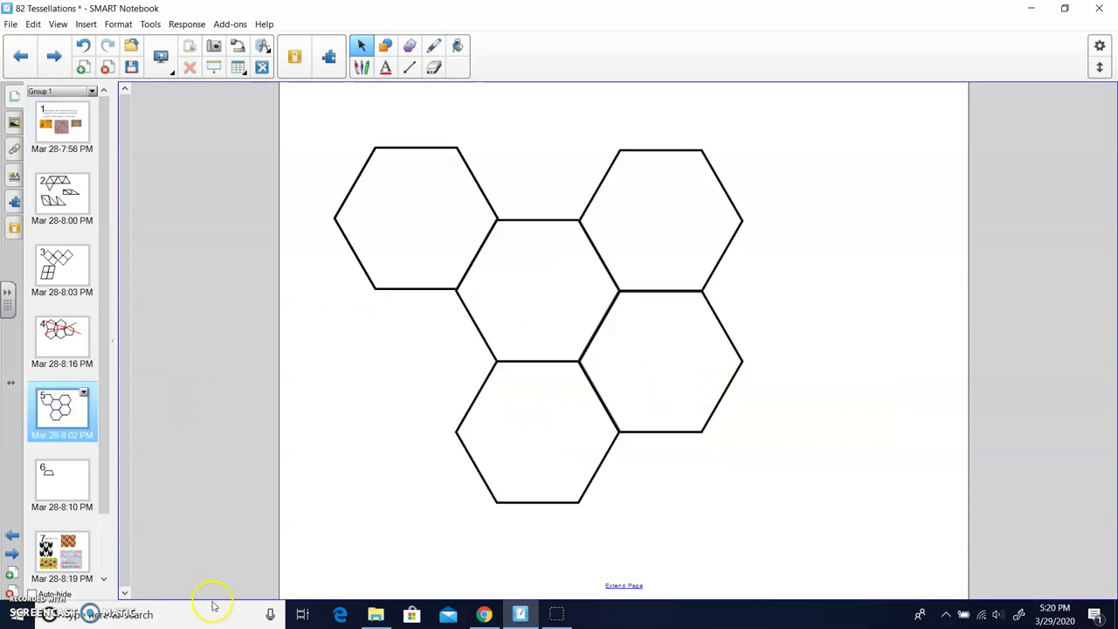
- On page 6, build a row of three trapezoids with the second one flipped upside down
{"action": "left_click", "coordinate": [72, 488]}
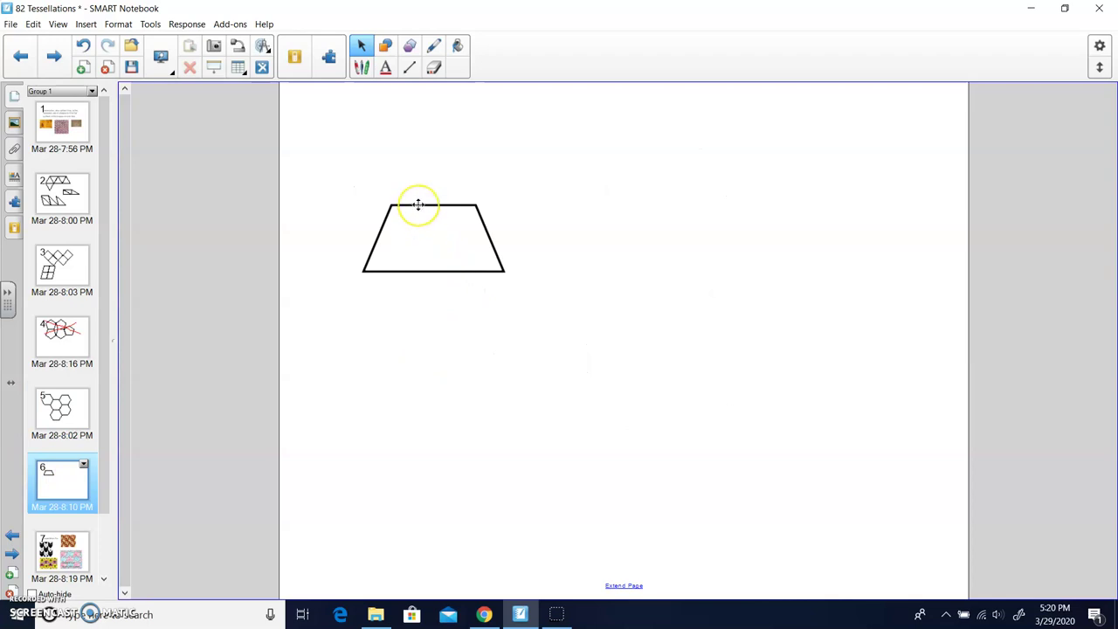
{"action": "left_click_drag", "start_coordinate": [419, 205], "coordinate": [568, 208]}
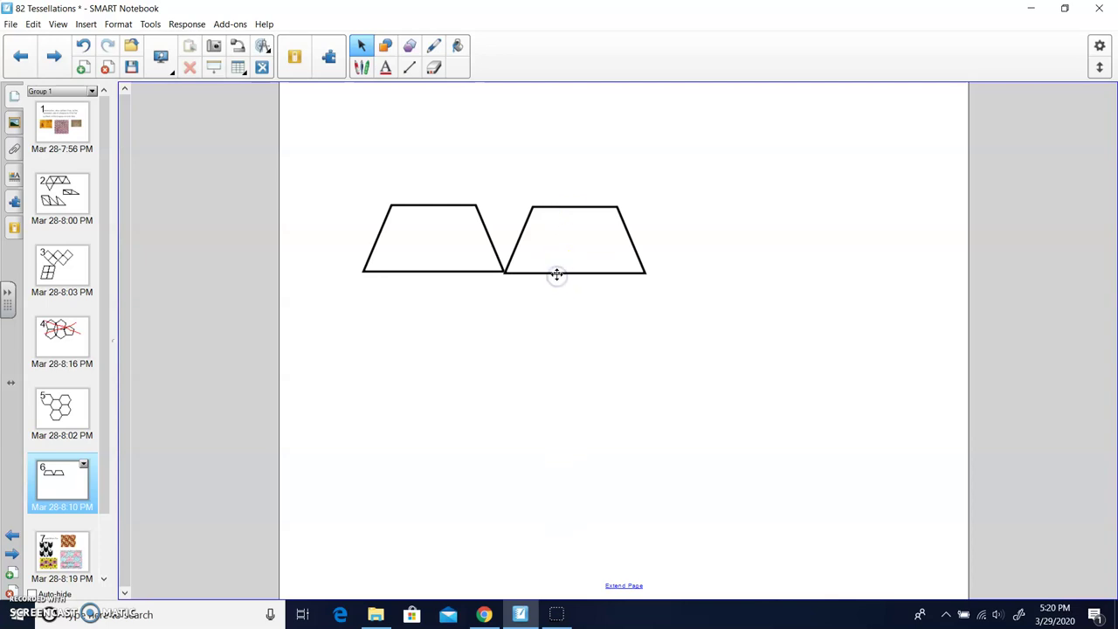
{"action": "left_click", "coordinate": [557, 273]}
{"action": "left_click_drag", "start_coordinate": [576, 187], "coordinate": [575, 272]}
{"action": "left_click", "coordinate": [562, 210]}
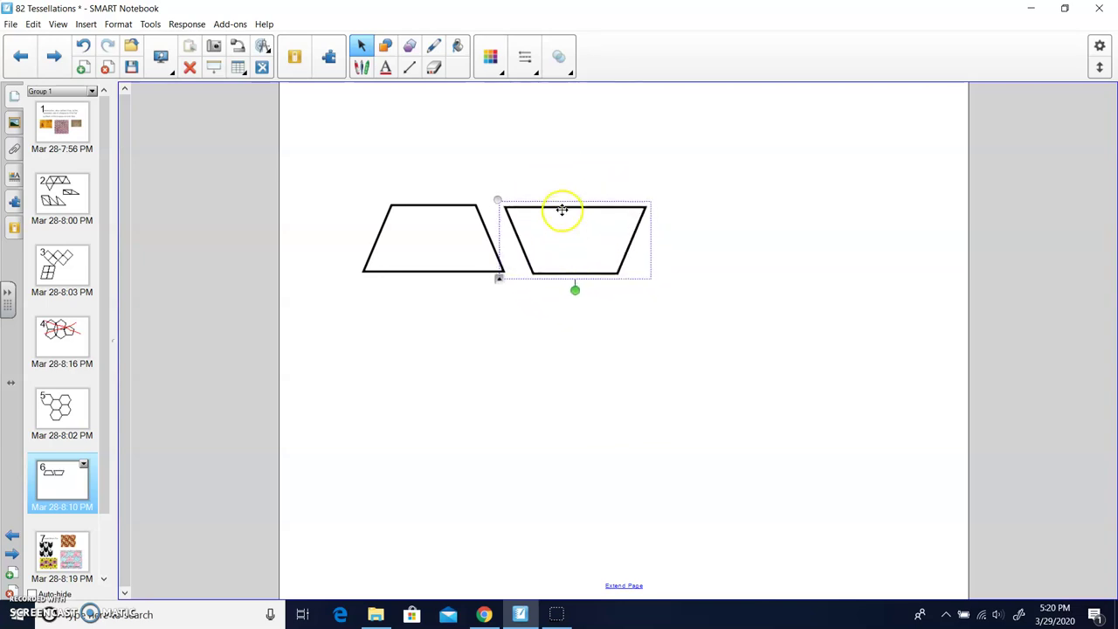
{"action": "left_click_drag", "start_coordinate": [558, 208], "coordinate": [528, 207]}
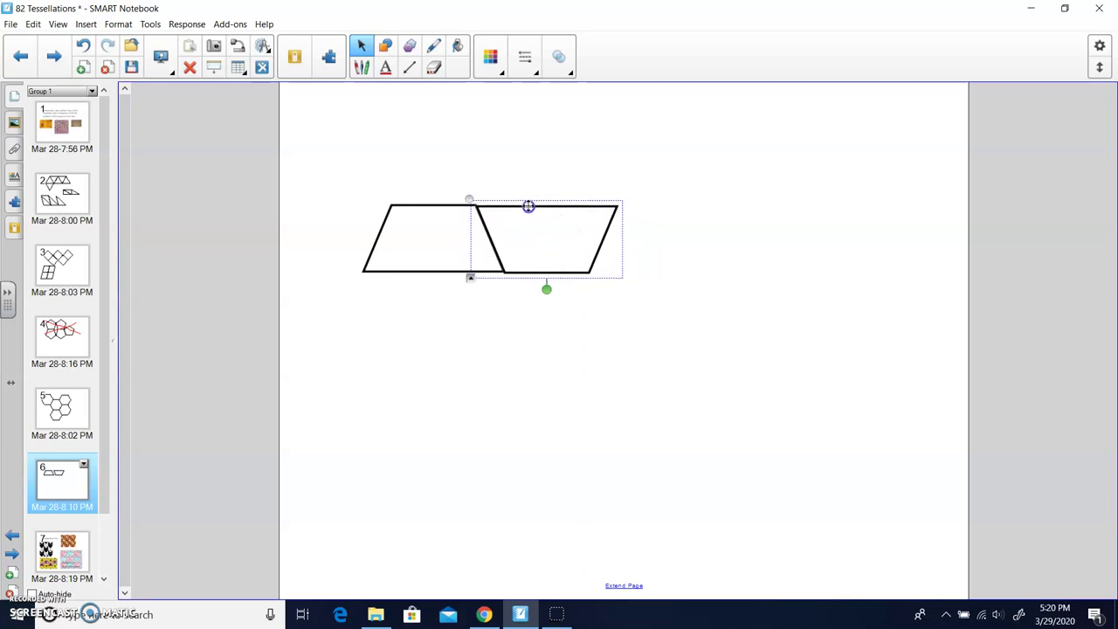
{"action": "left_click", "coordinate": [641, 257]}
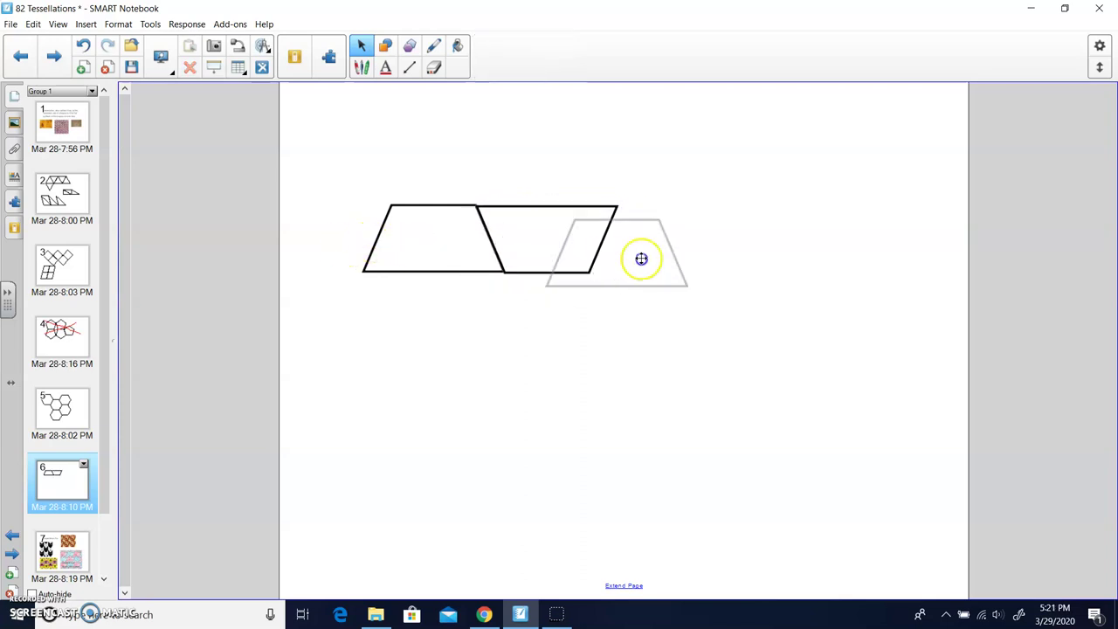
{"action": "left_click_drag", "start_coordinate": [628, 254], "coordinate": [617, 245]}
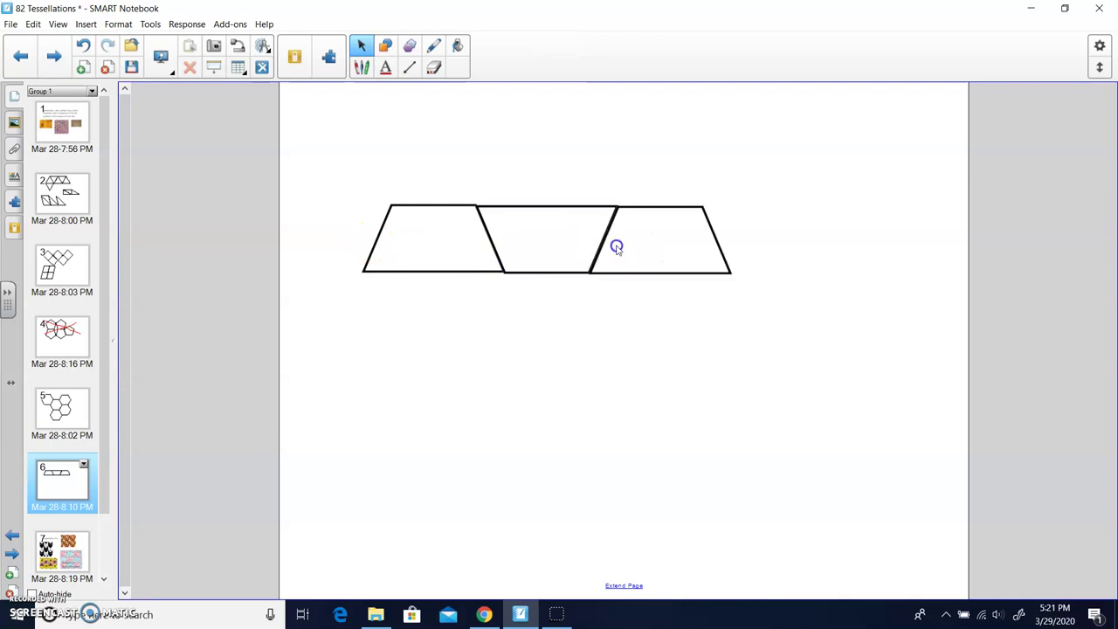
{"action": "left_click", "coordinate": [397, 235]}
- Fit an upside-down trapezoid copy under the first to form a hexagon
{"action": "left_click", "coordinate": [411, 192]}
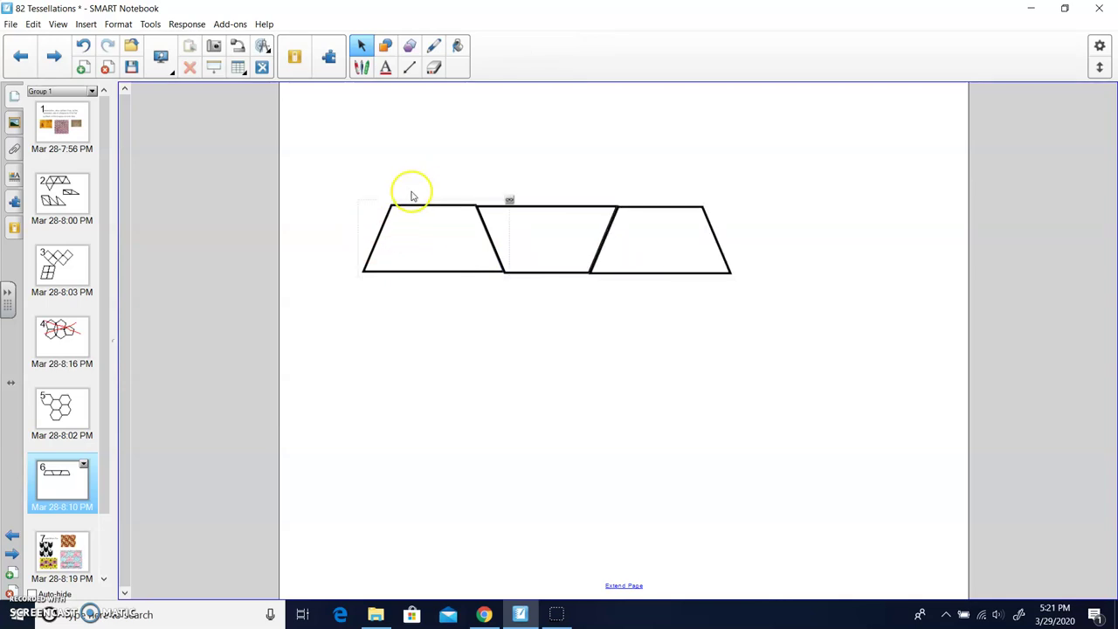
{"action": "left_click_drag", "start_coordinate": [387, 239], "coordinate": [397, 336]}
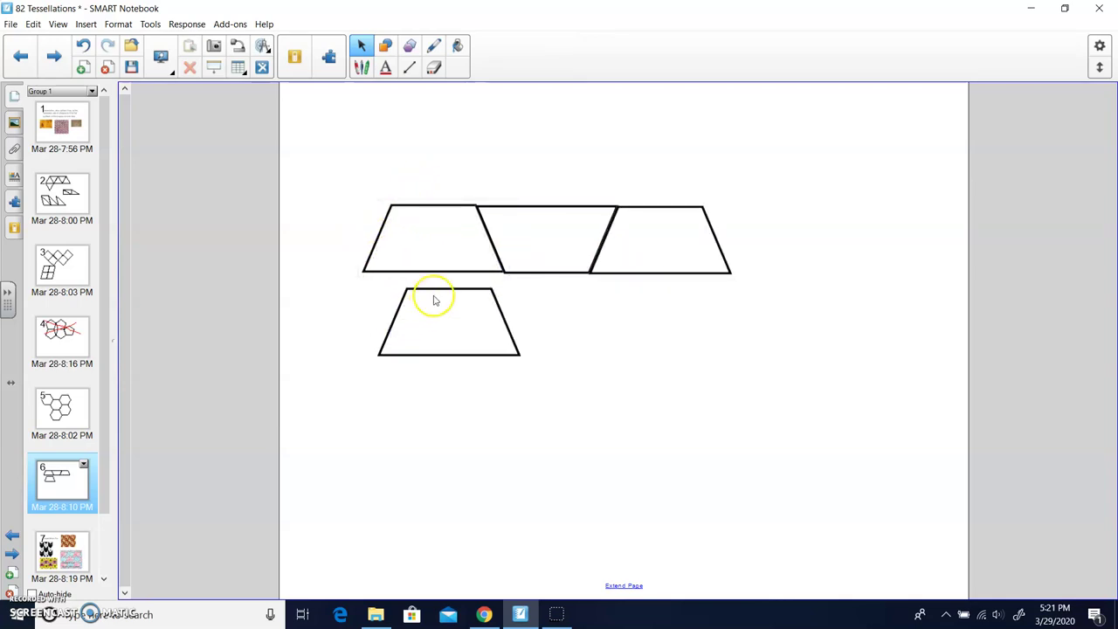
{"action": "left_click", "coordinate": [437, 288]}
{"action": "left_click_drag", "start_coordinate": [448, 273], "coordinate": [449, 344]}
{"action": "left_click", "coordinate": [443, 311]}
{"action": "left_click_drag", "start_coordinate": [439, 293], "coordinate": [413, 267]}
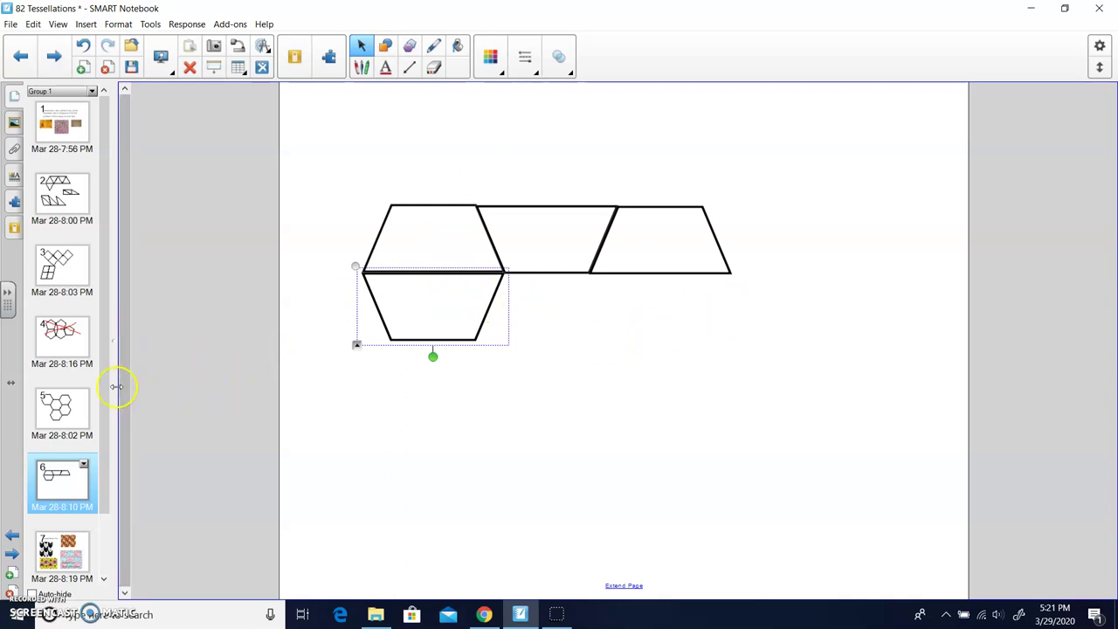
- Go to page 7, 'Tessellation Art:', and scroll through the cat and winged-horse examples
{"action": "left_click", "coordinate": [77, 543]}
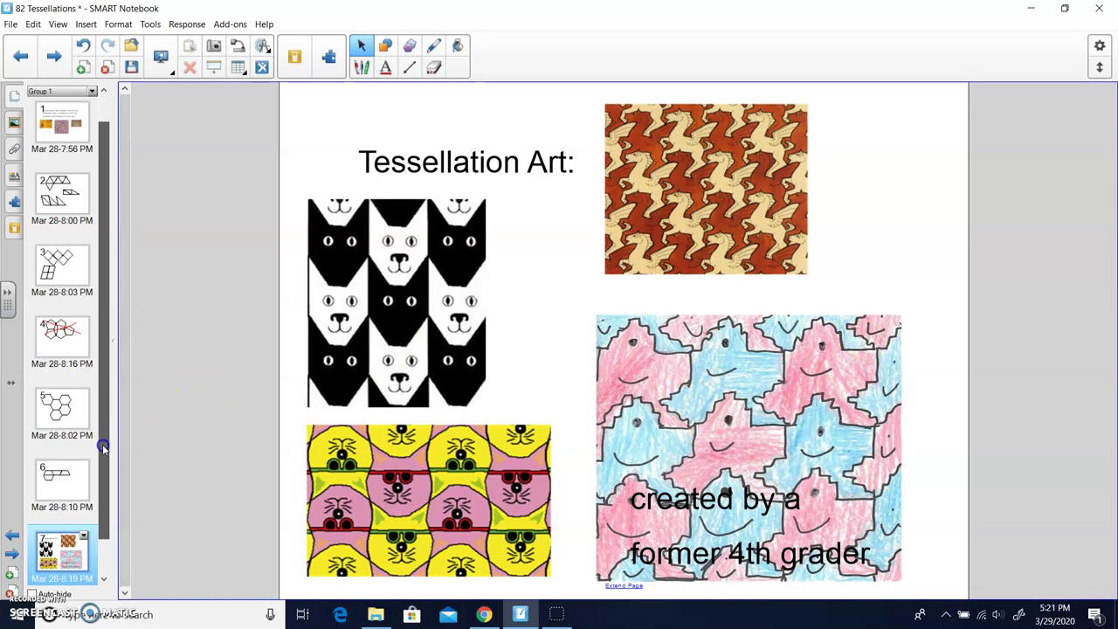
{"action": "scroll", "coordinate": [103, 424], "scroll_direction": "down", "scroll_amount": 1}
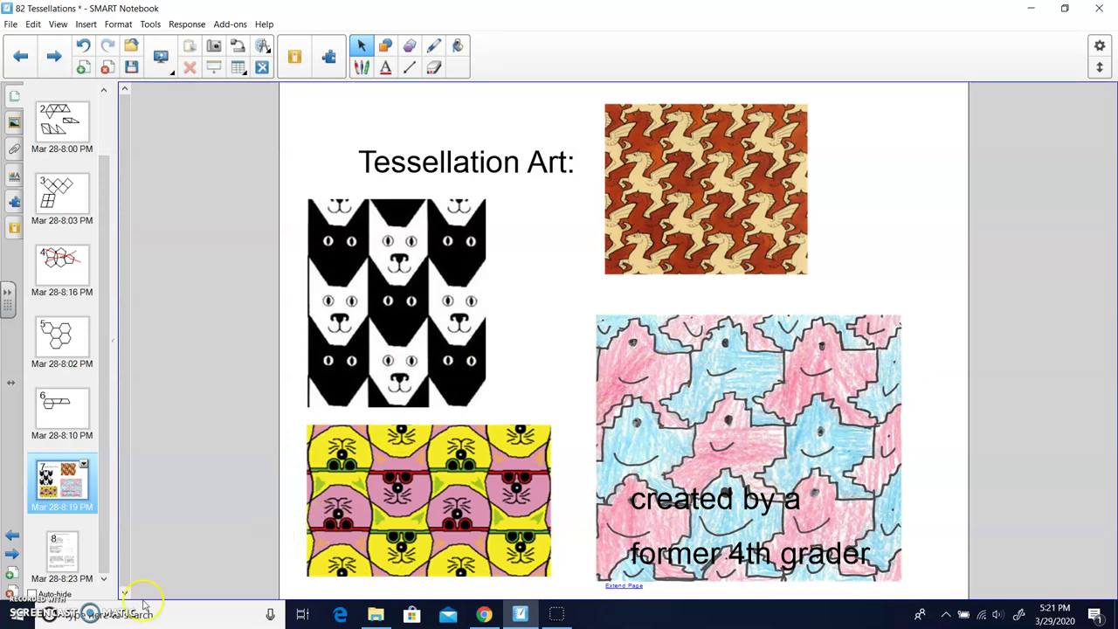
- Show page 8, 'Be Creative and Have Fun!', and drag part of the first sketch to demonstrate sliding
{"action": "left_click", "coordinate": [58, 559]}
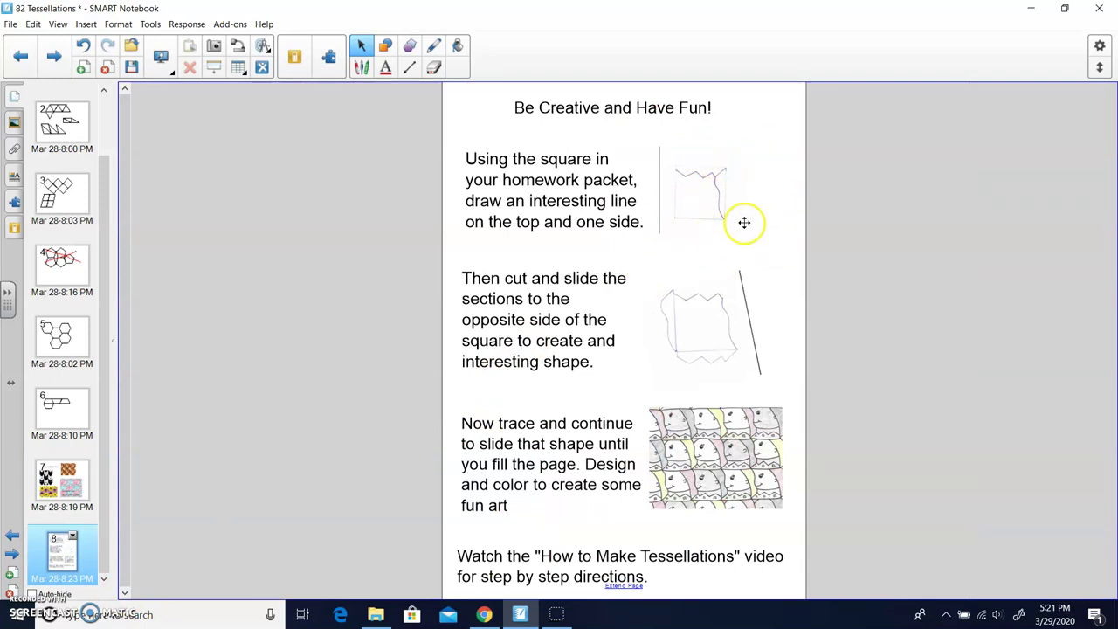
{"action": "mouse_move", "coordinate": [680, 177]}
{"action": "left_mouse_down"}
{"action": "mouse_move", "coordinate": [761, 204]}
{"action": "mouse_move", "coordinate": [699, 197]}
{"action": "mouse_move", "coordinate": [677, 180]}
{"action": "mouse_move", "coordinate": [709, 174]}
{"action": "left_mouse_up"}
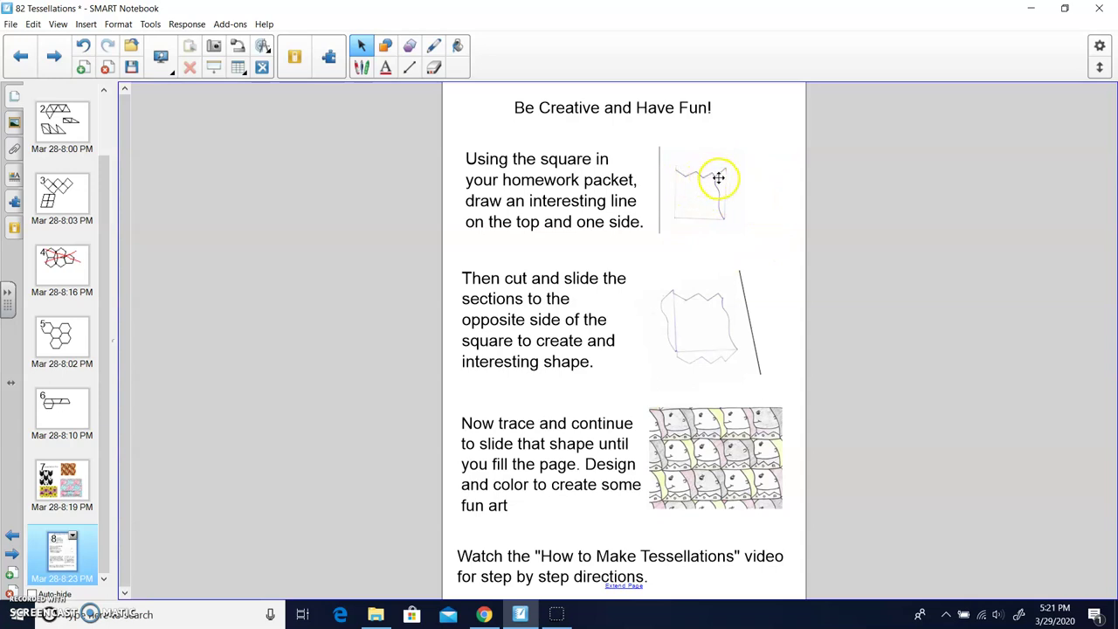